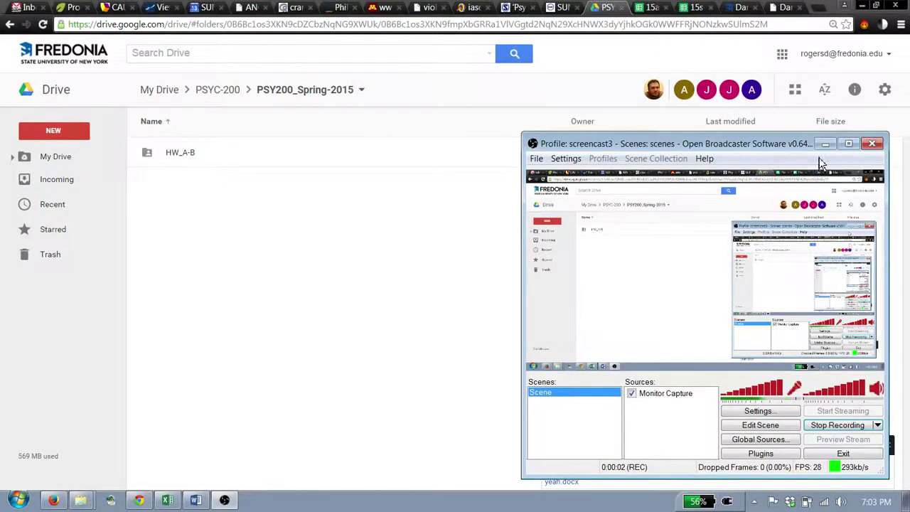
# Minimize the recorder window and open the "example 2" student folder inside HW_A-B
pyautogui.click(824, 145)
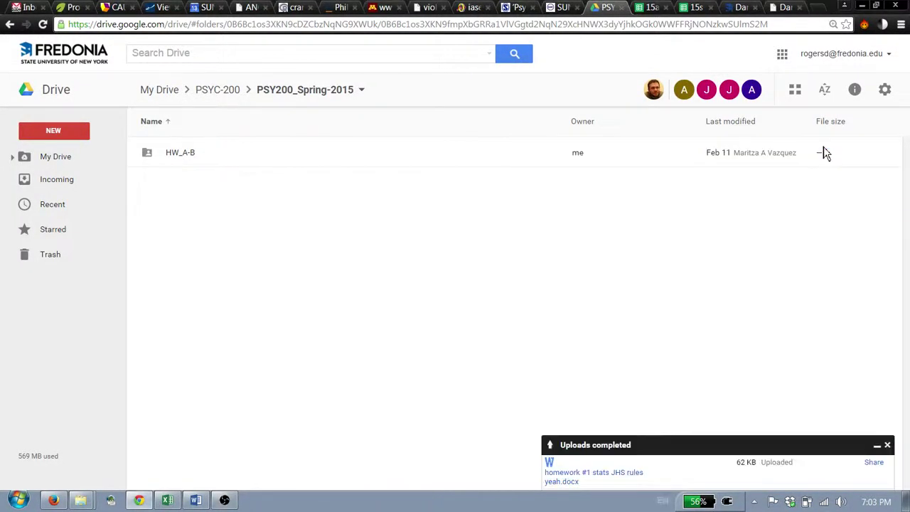
pyautogui.doubleClick(183, 154)
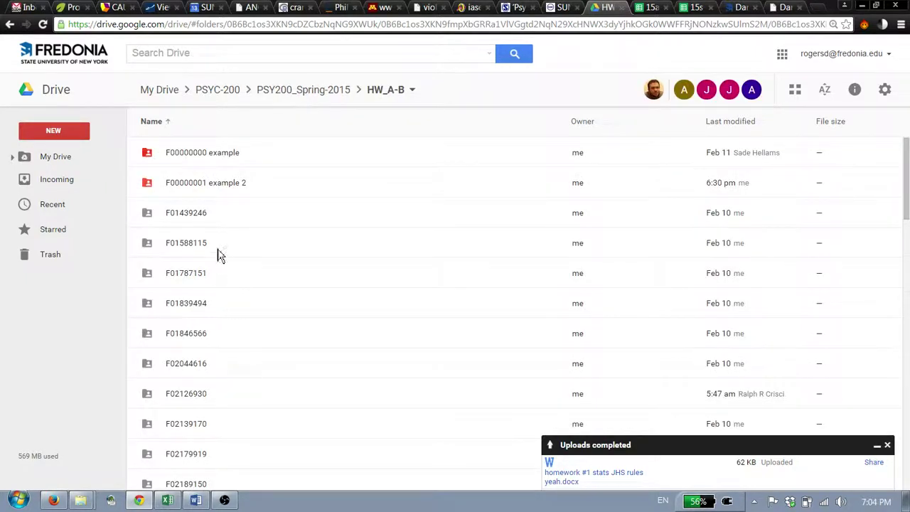
pyautogui.click(206, 186)
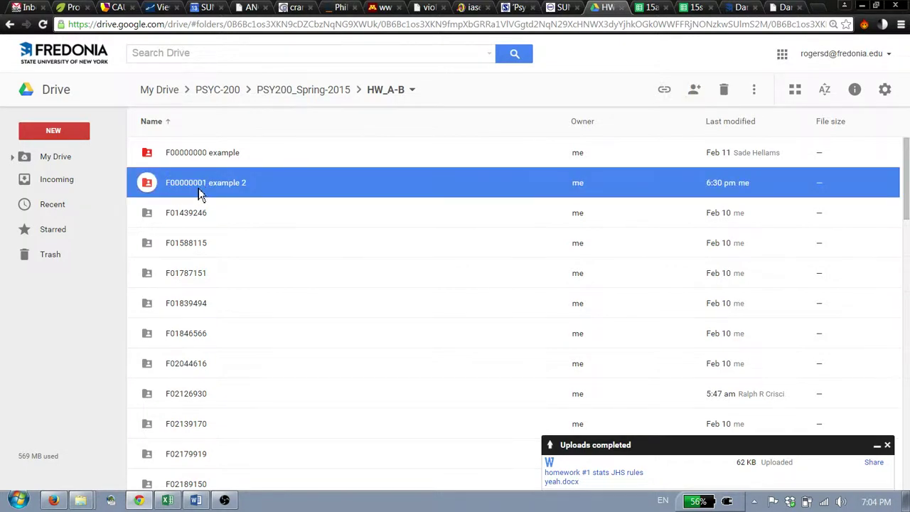
pyautogui.doubleClick(199, 195)
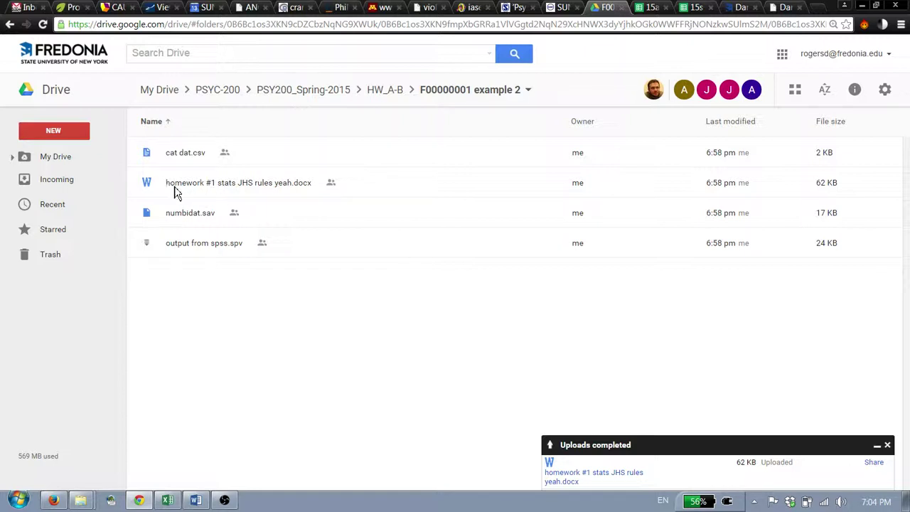
# Preview homework #1 stats JHS rules yeah.docx, skim its contents and close the preview
pyautogui.click(300, 186)
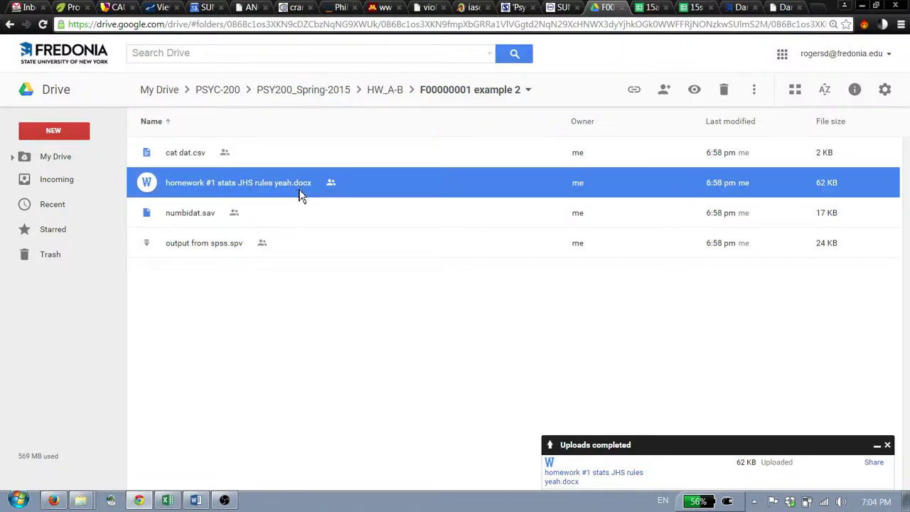
pyautogui.doubleClick(302, 195)
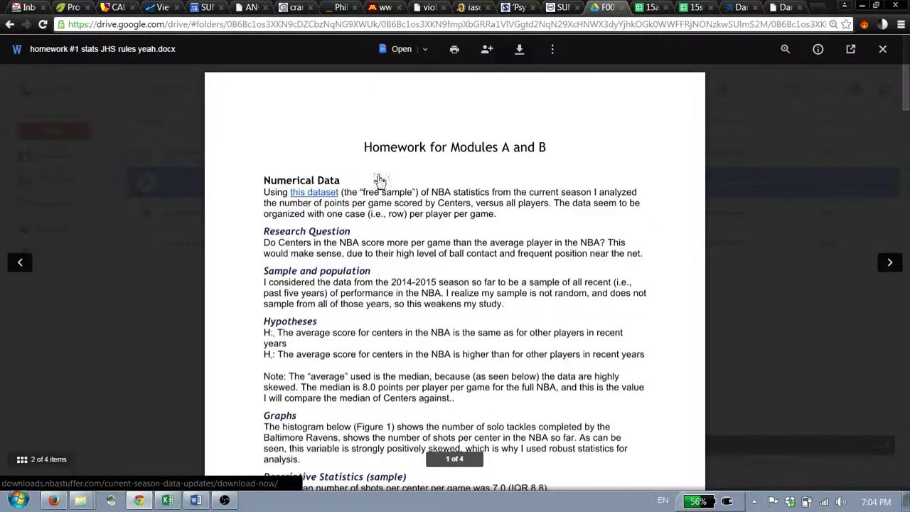
pyautogui.scroll(-5, 520, 209)
pyautogui.scroll(5, 514, 213)
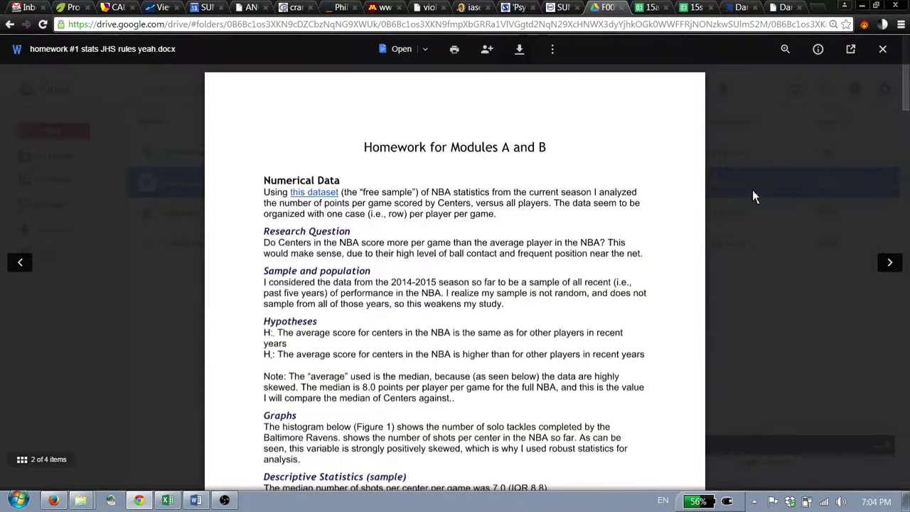
pyautogui.click(752, 190)
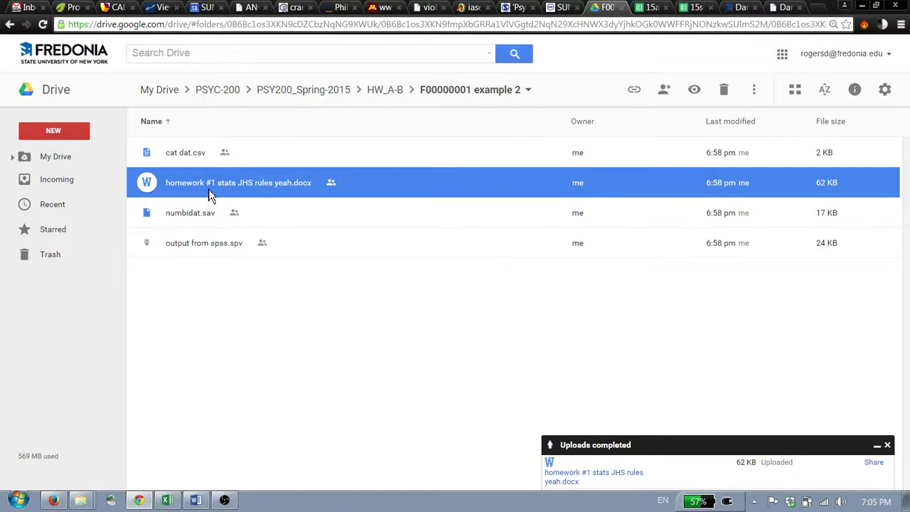
# Create a blank Google Docs document in the example 2 folder, check the folder's file list and return to the document
pyautogui.click(72, 140)
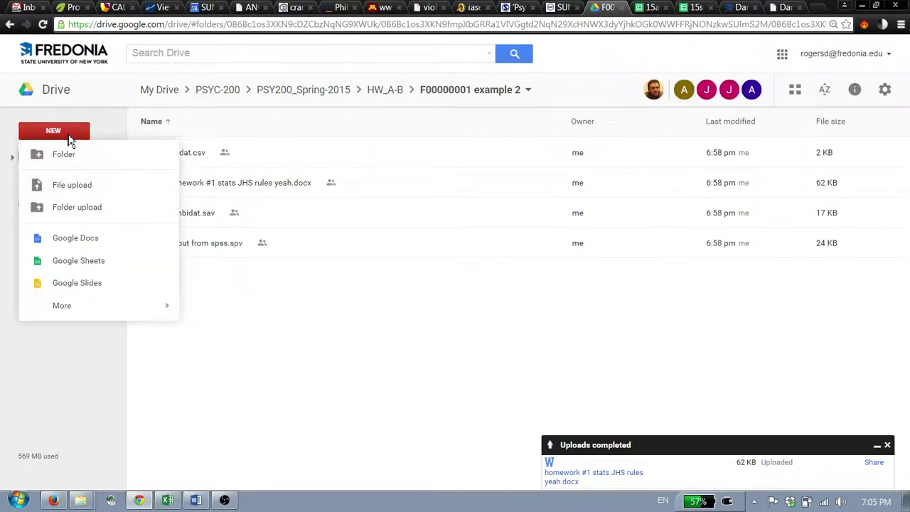
pyautogui.click(109, 242)
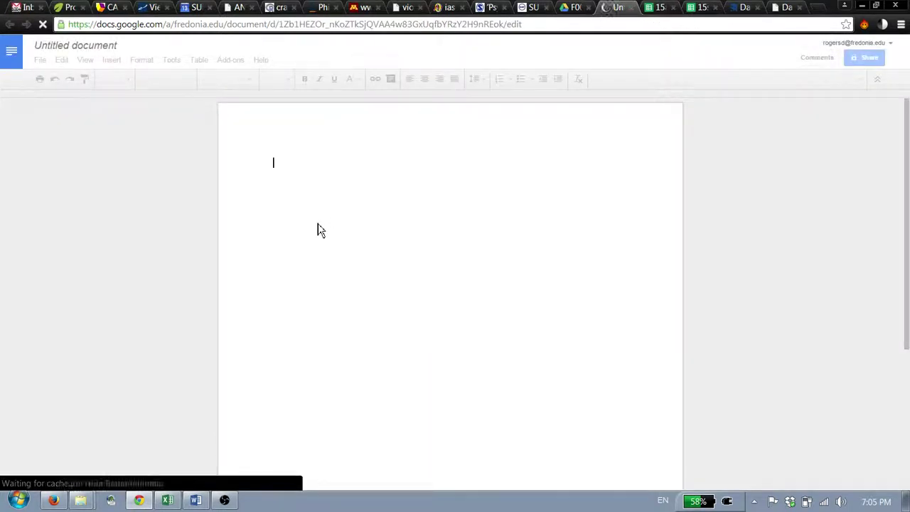
pyautogui.click(576, 10)
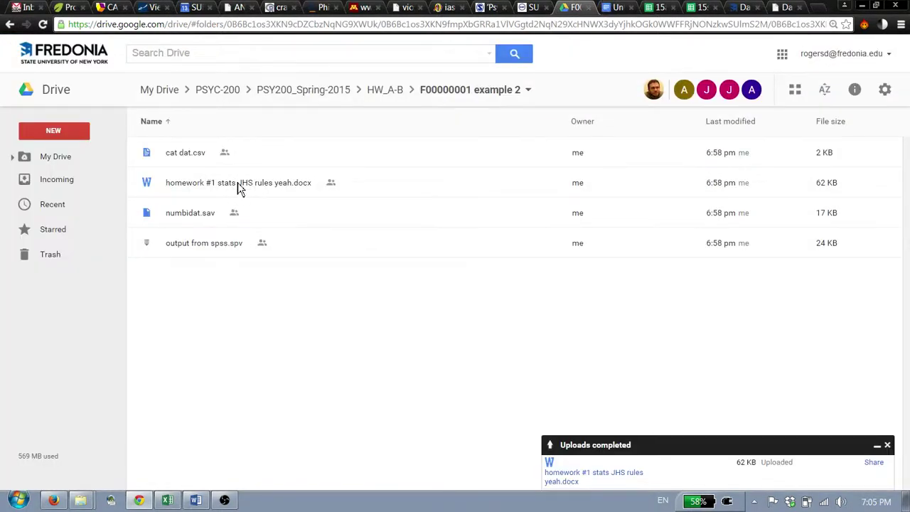
pyautogui.click(617, 8)
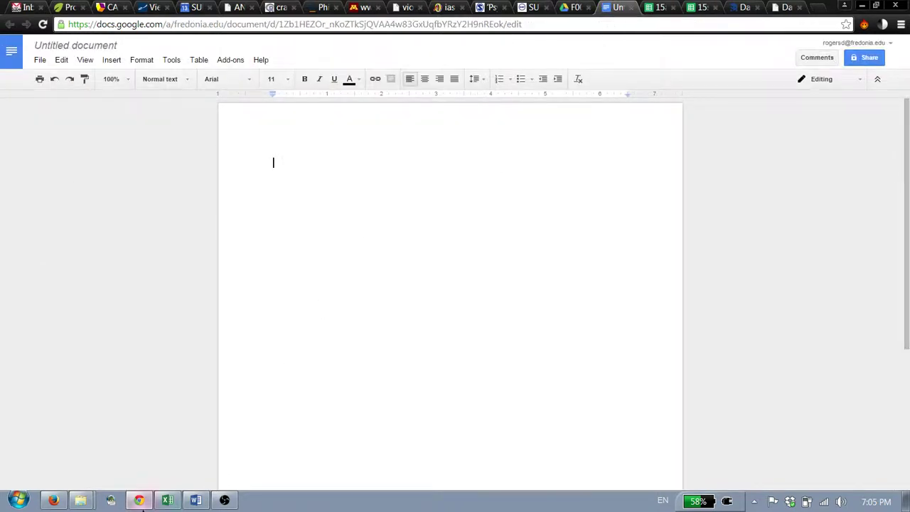
# Switch to File Explorer and open homework #1 stats JHS rules yeah.docx from the example folder in Word
pyautogui.click(80, 501)
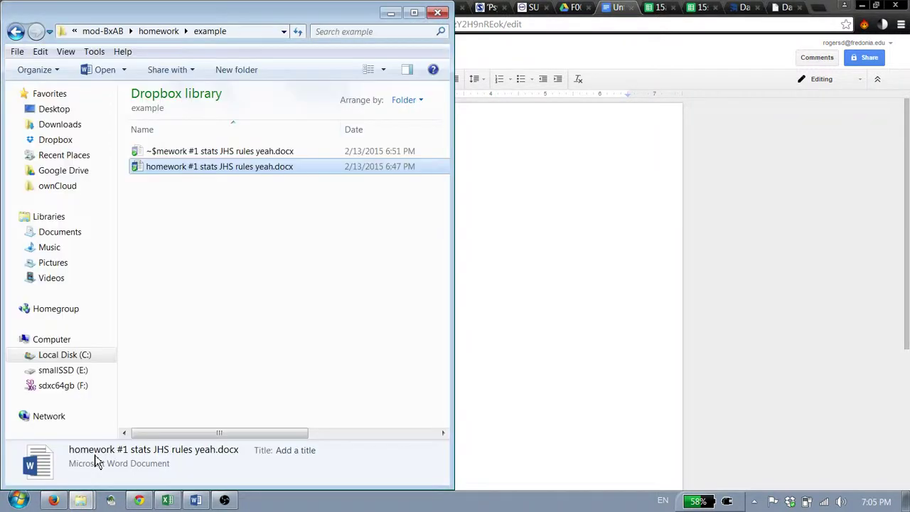
pyautogui.click(179, 225)
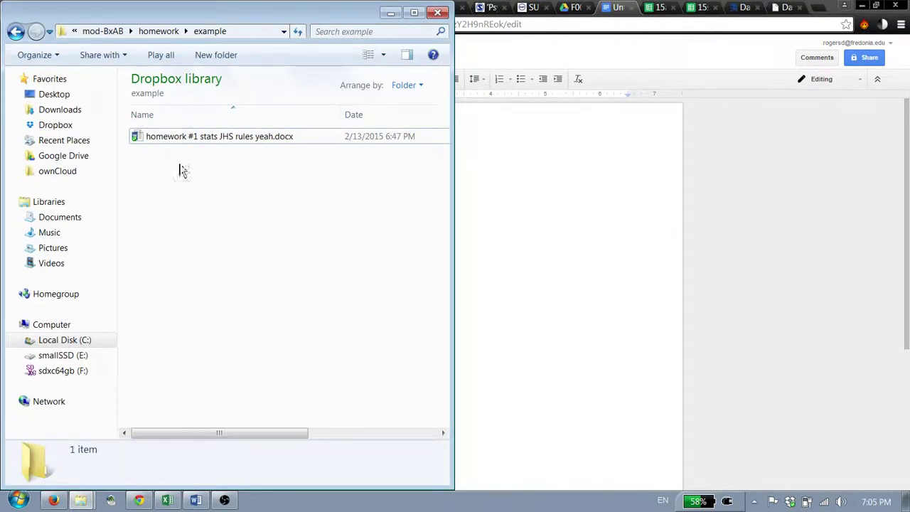
pyautogui.click(178, 143)
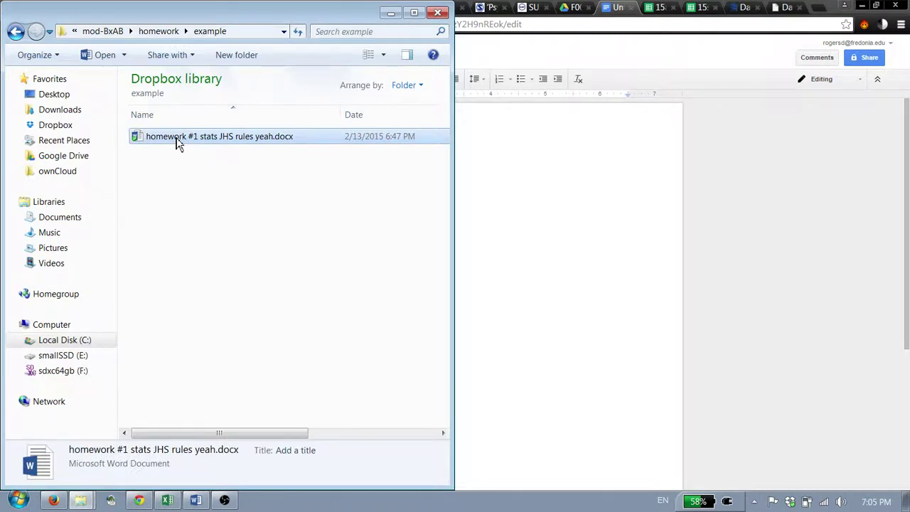
pyautogui.doubleClick(260, 140)
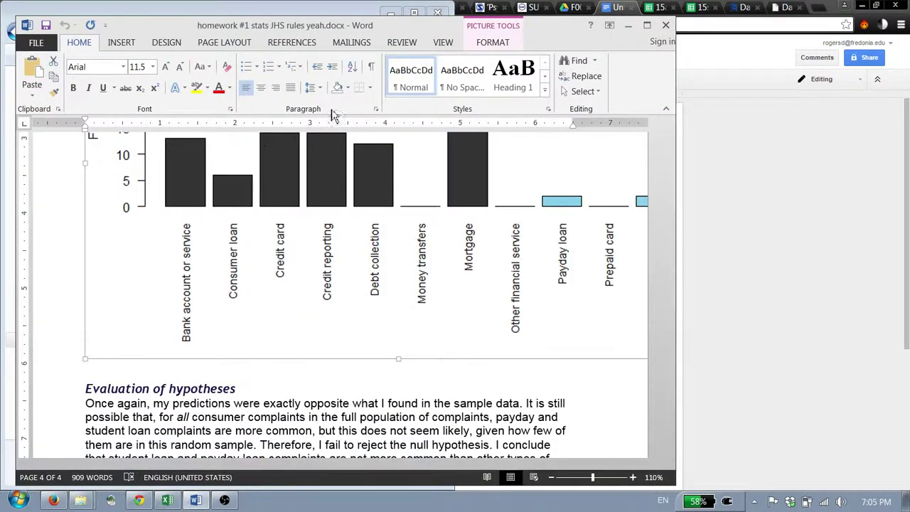
# Copy the entire content of the Word homework document, starting from its first page
pyautogui.moveTo(670, 410); pyautogui.dragTo(670, 132)
pyautogui.click(312, 249)
pyautogui.hotkey('ctrl', 'a')
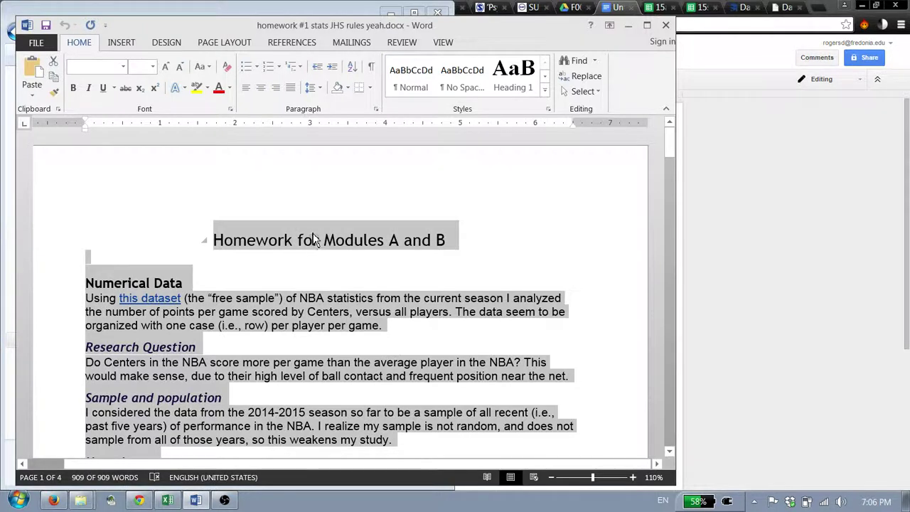
pyautogui.rightClick(314, 240)
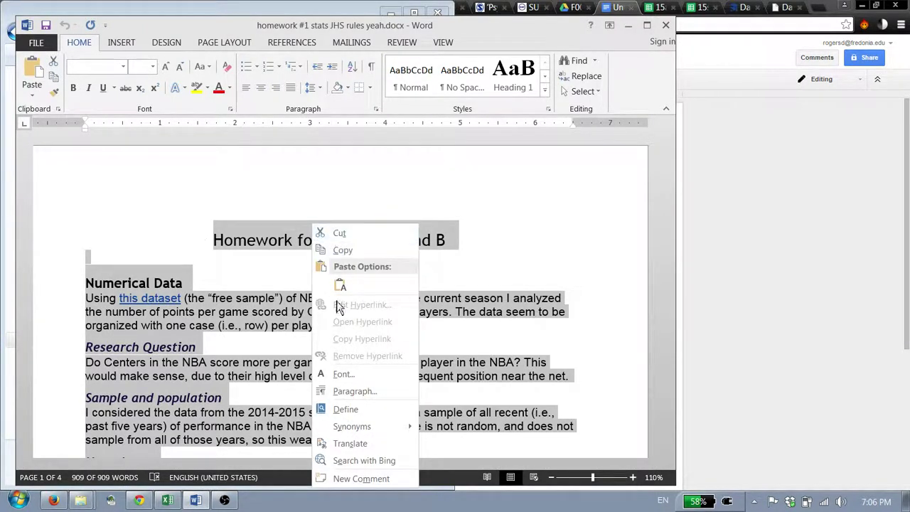
pyautogui.click(349, 257)
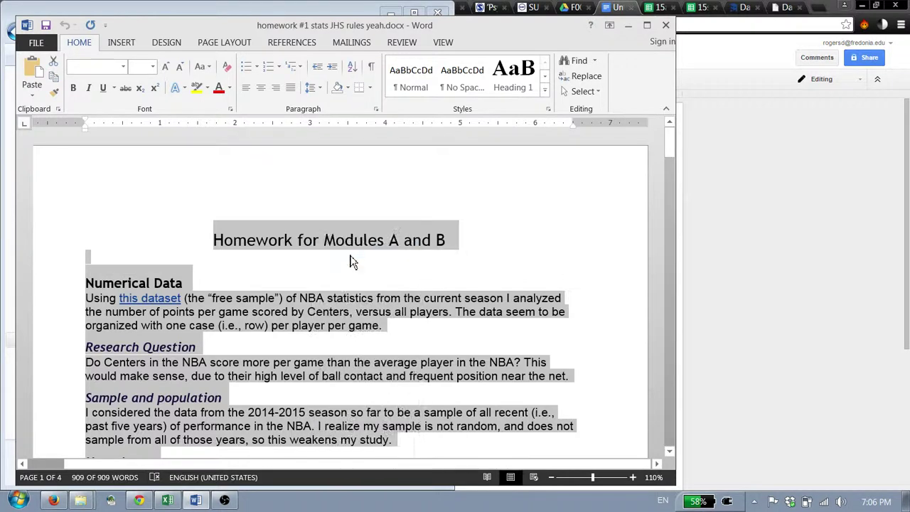
# Switch to the blank Google Docs document in Chrome and paste the copied homework content
pyautogui.click(776, 138)
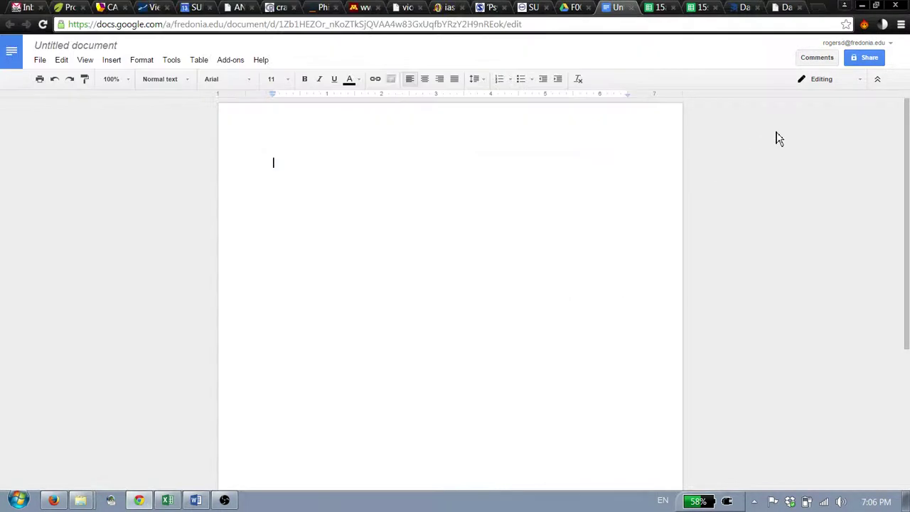
pyautogui.rightClick(285, 164)
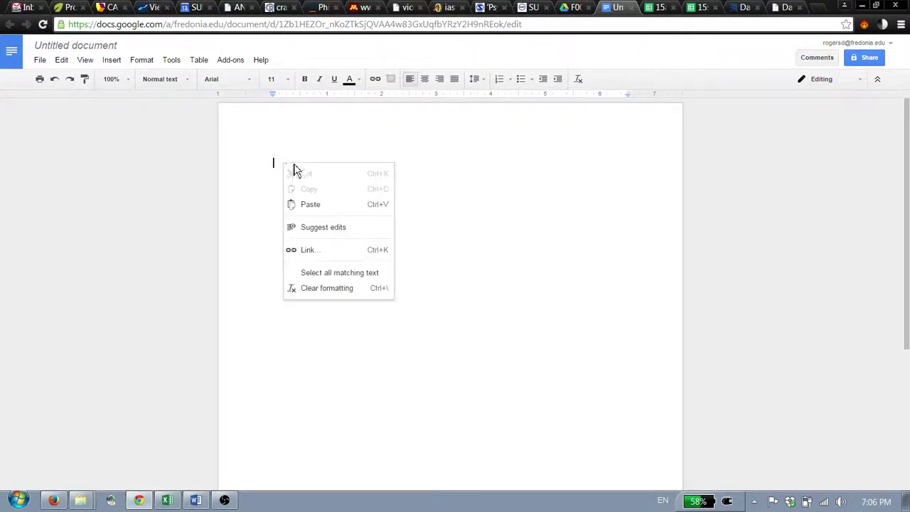
pyautogui.click(309, 205)
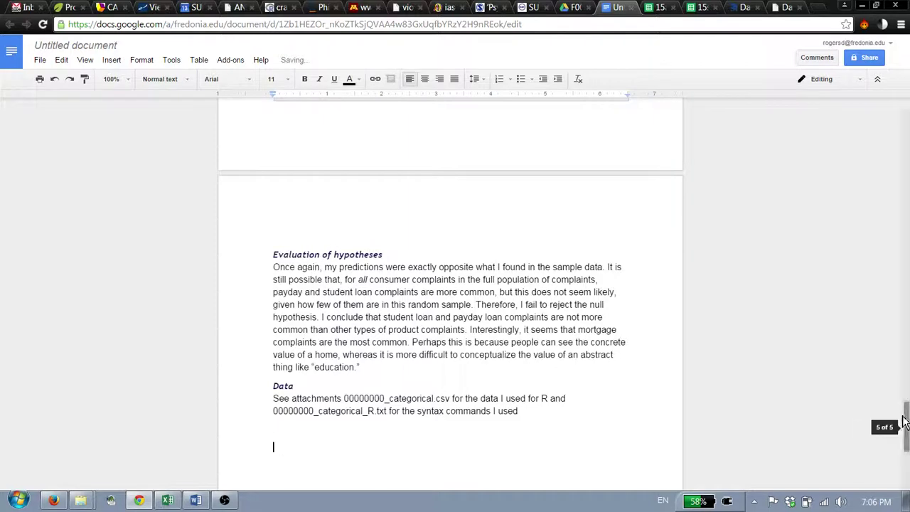
# Delete the unloaded image placeholder below the caption "Figure 2. Complaints by category."
pyautogui.moveTo(907, 425); pyautogui.dragTo(886, 372)
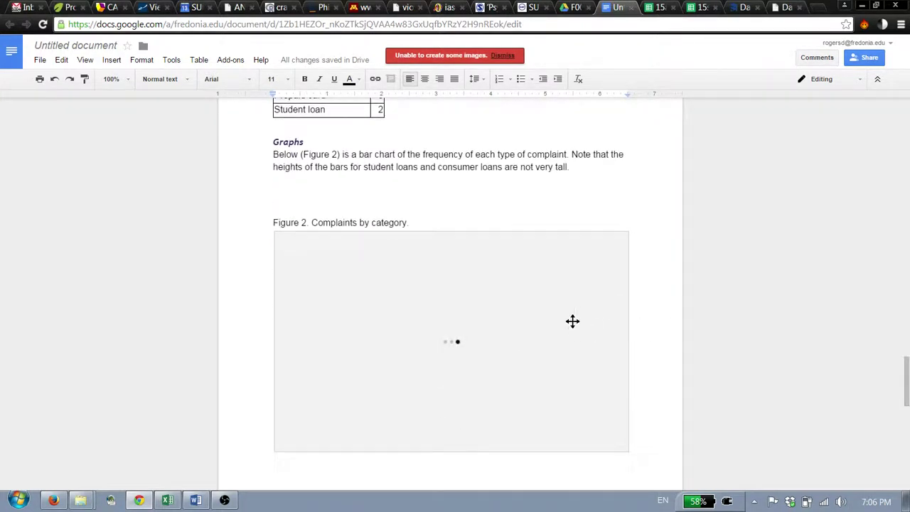
pyautogui.click(575, 327)
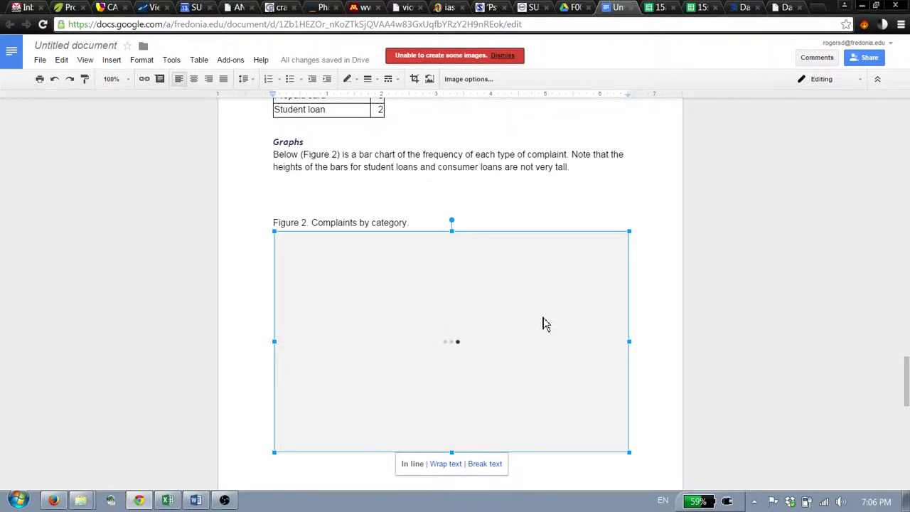
pyautogui.press('Delete')
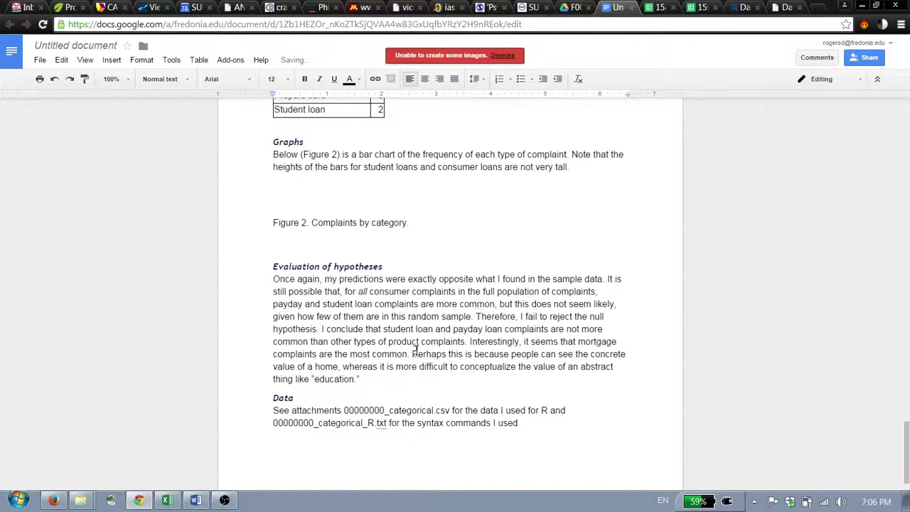
# Switch to Word and copy the complaints bar chart located above the final Evaluation of hypotheses section
pyautogui.click(196, 500)
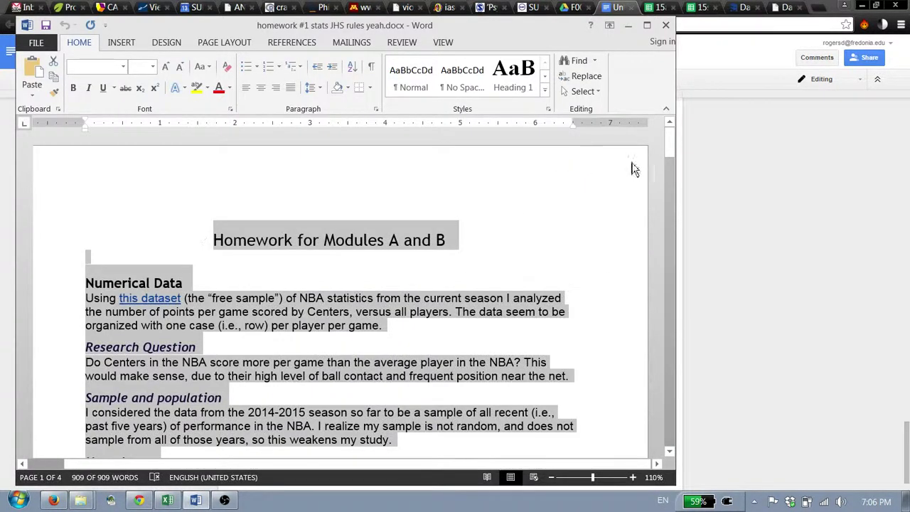
pyautogui.moveTo(668, 150); pyautogui.dragTo(452, 330)
pyautogui.click(452, 331)
pyautogui.scroll(6, 451, 284)
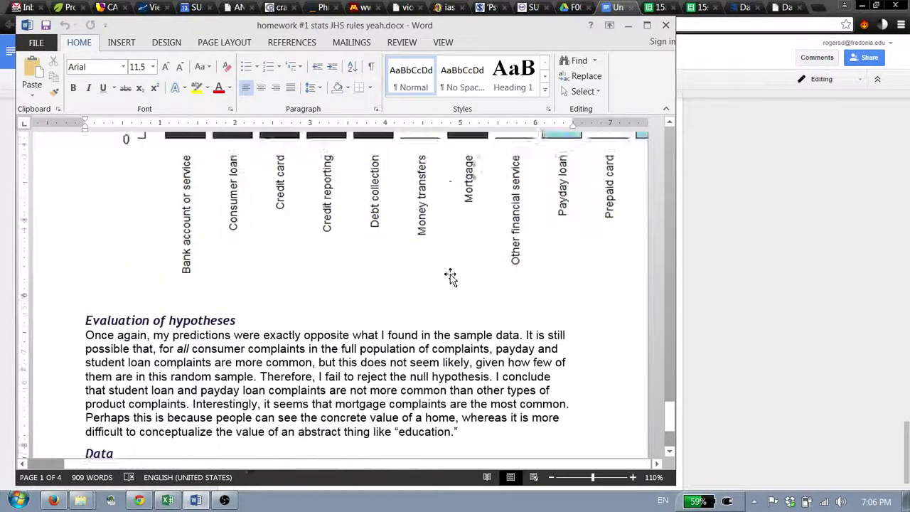
pyautogui.click(378, 211)
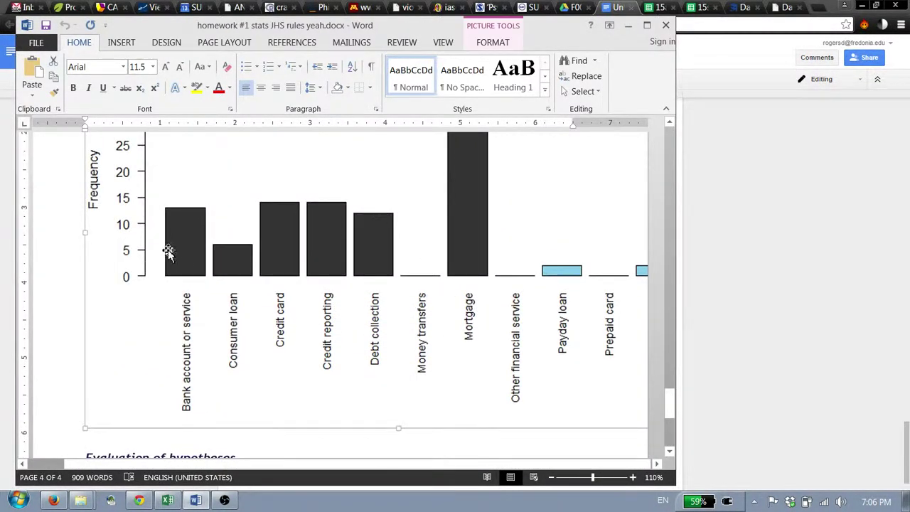
pyautogui.scroll(1, 169, 245)
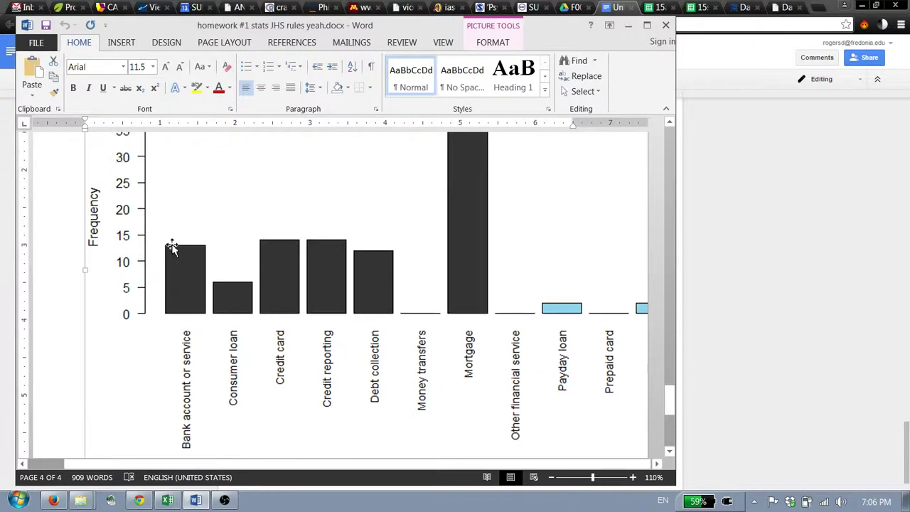
pyautogui.rightClick(379, 179)
pyautogui.click(409, 205)
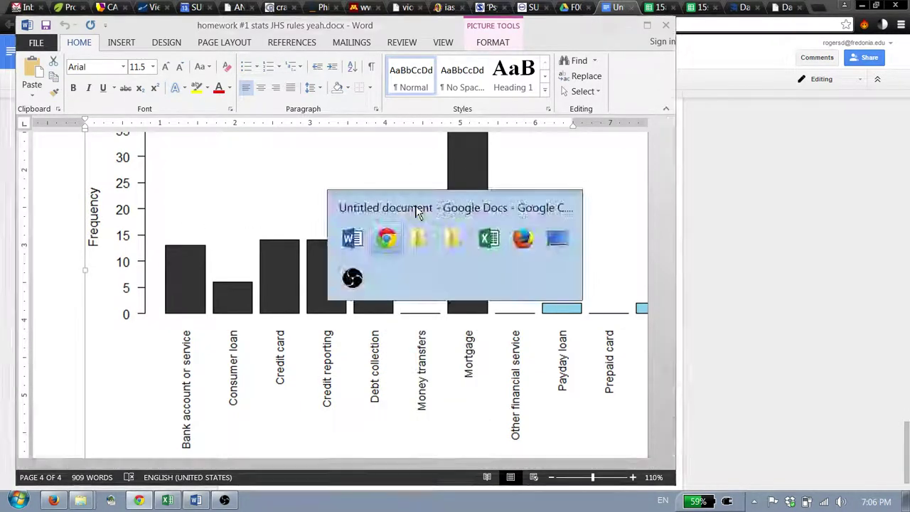
# Return to the Google Docs document in Chrome and paste the bar chart below the Figure 2 caption
pyautogui.hotkey('alt', 'Tab')
pyautogui.click(319, 243)
pyautogui.rightClick(315, 241)
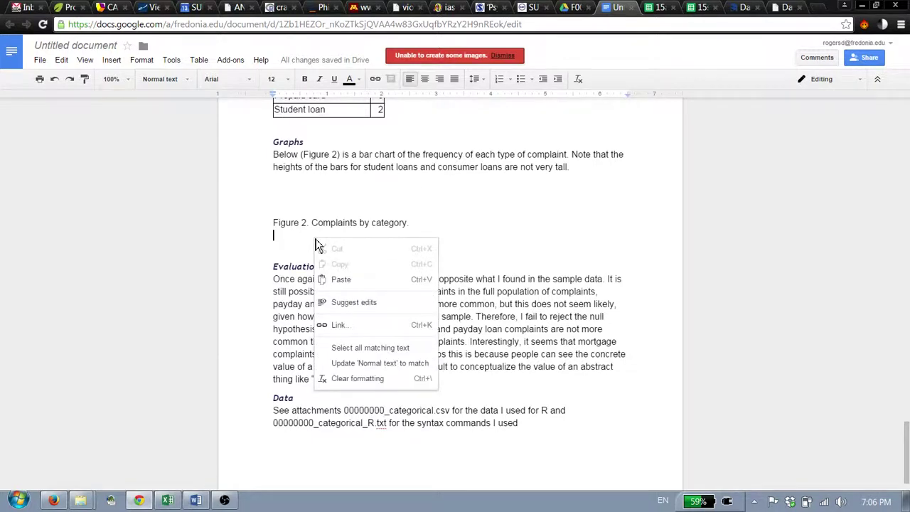
pyautogui.click(615, 273)
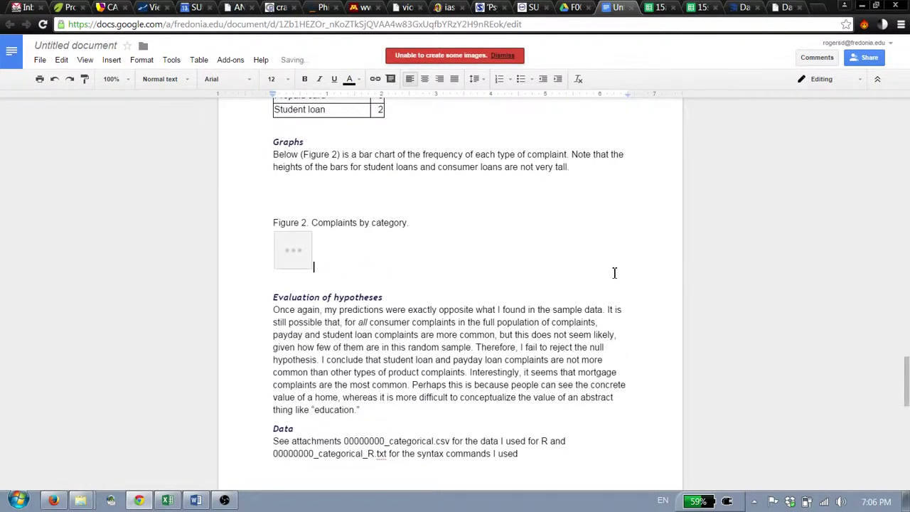
pyautogui.scroll(-4, 654, 286)
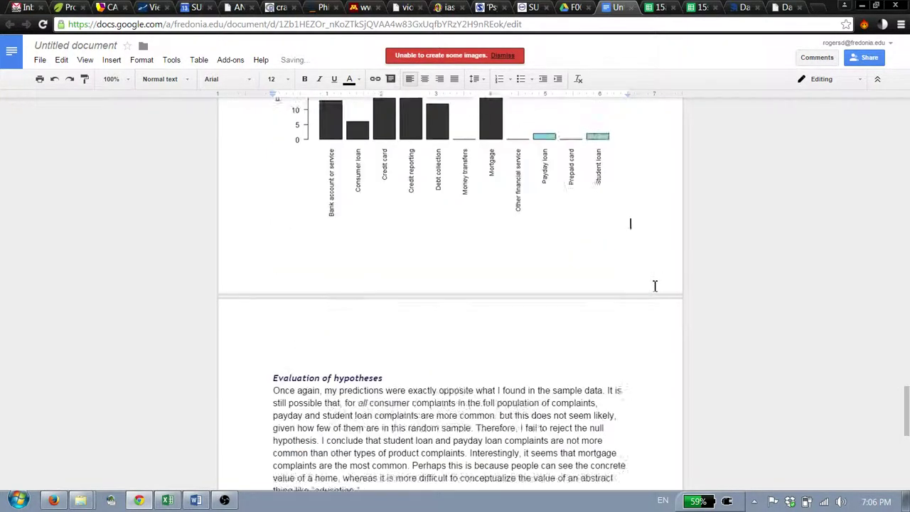
# Delete the unloaded image placeholder below the Figure 1 caption and insert a blank line above that caption
pyautogui.scroll(15, 655, 286)
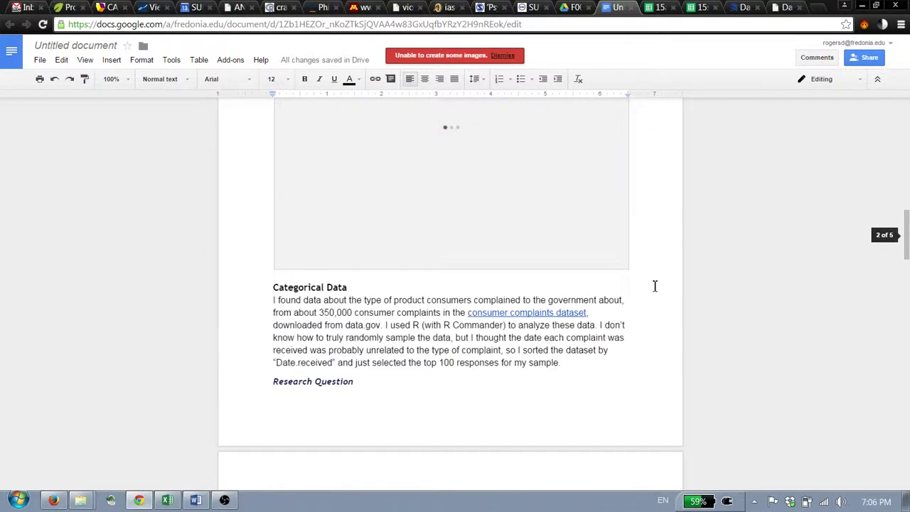
pyautogui.scroll(3, 655, 285)
pyautogui.click(519, 276)
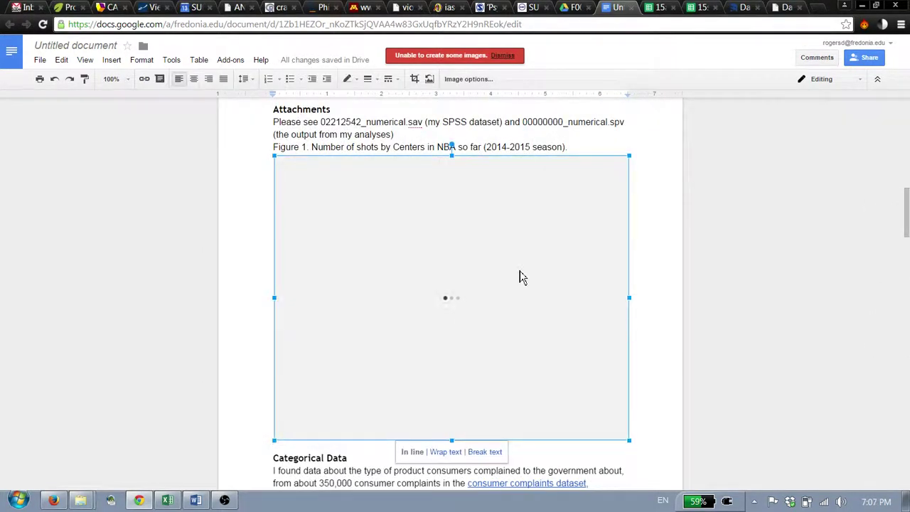
pyautogui.press('Delete')
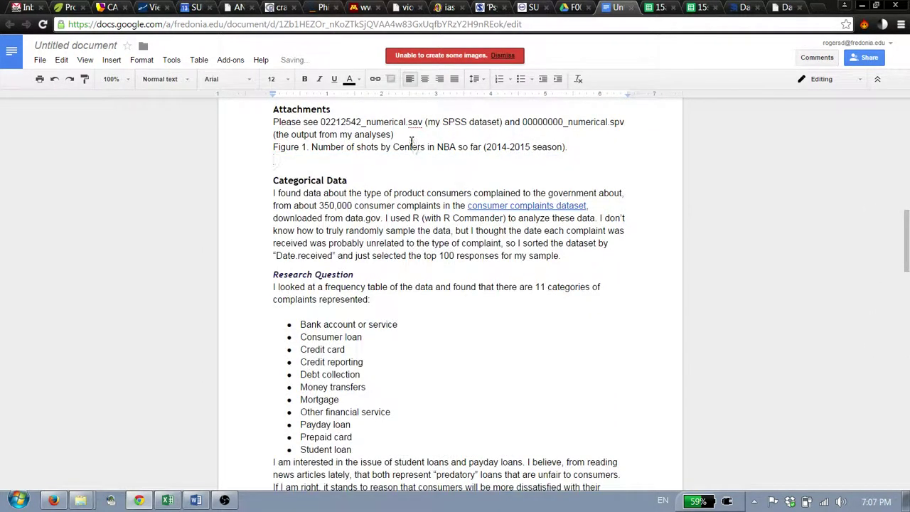
pyautogui.click(410, 134)
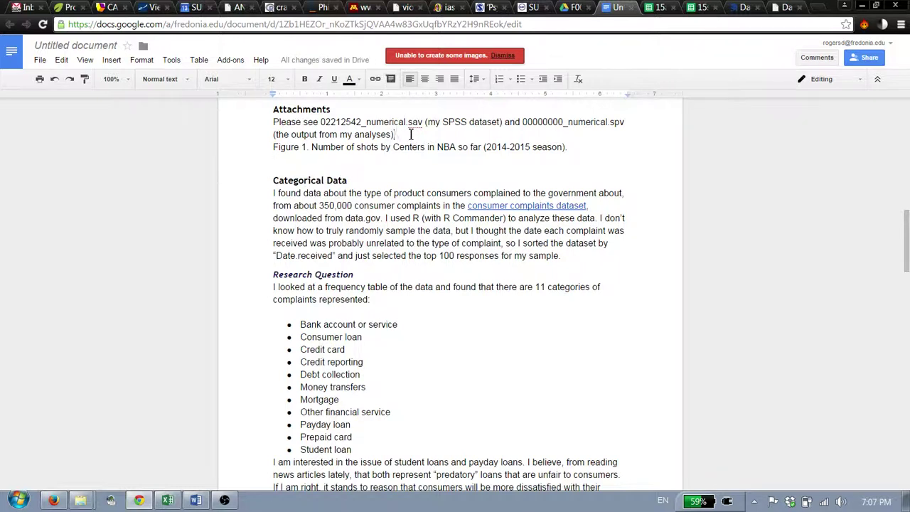
pyautogui.press('Return')
pyautogui.click(354, 172)
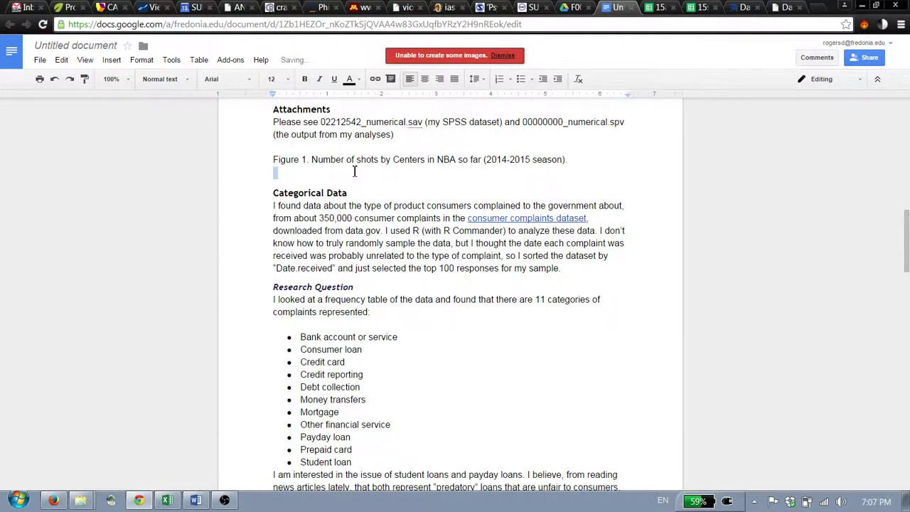
# Switch to Word and copy the points-per-player histogram located above the Categorical Data section
pyautogui.hotkey('alt', 'Tab')
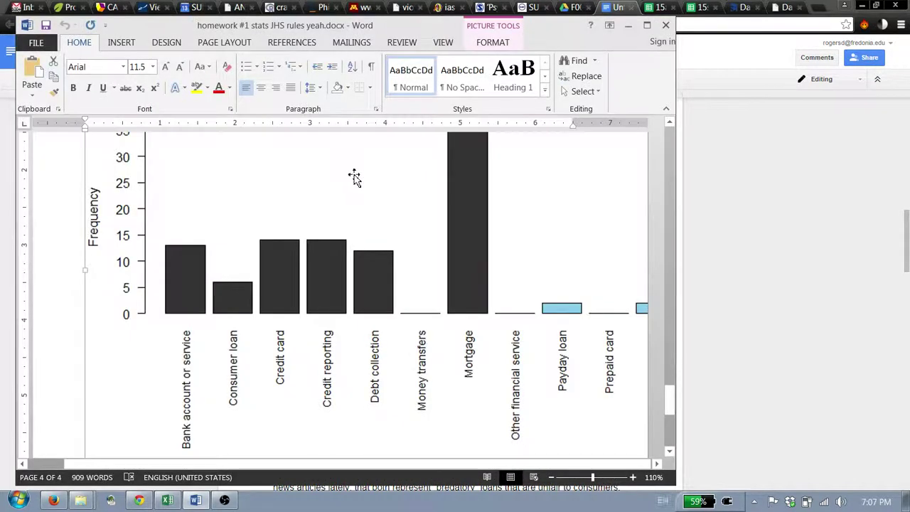
pyautogui.scroll(10, 316, 239)
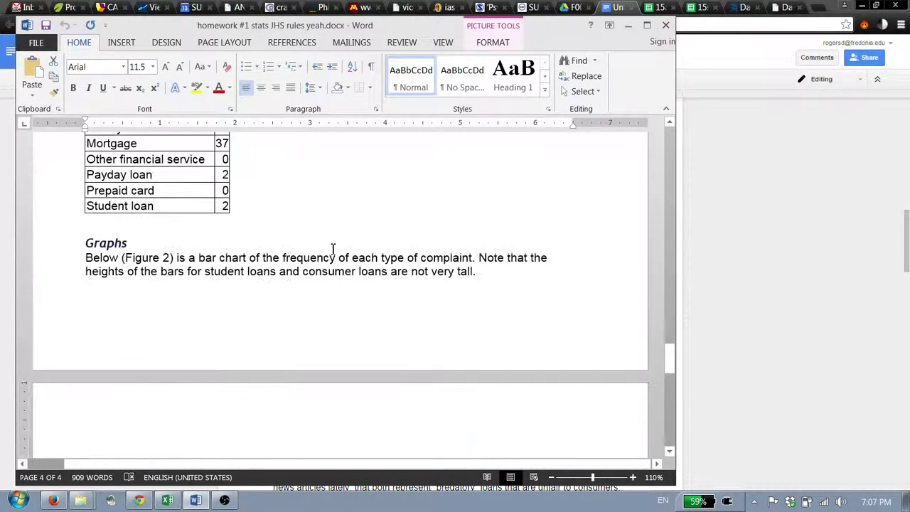
pyautogui.scroll(-4, 507, 337)
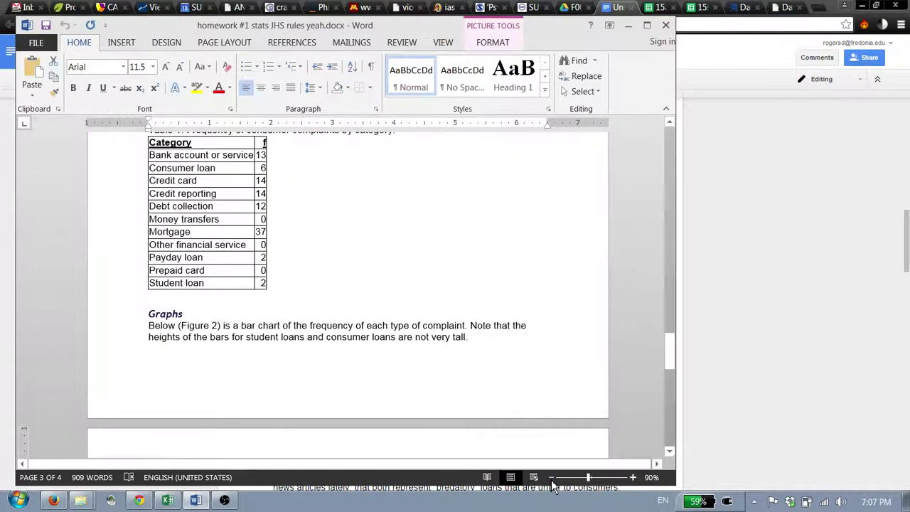
pyautogui.scroll(10, 507, 337)
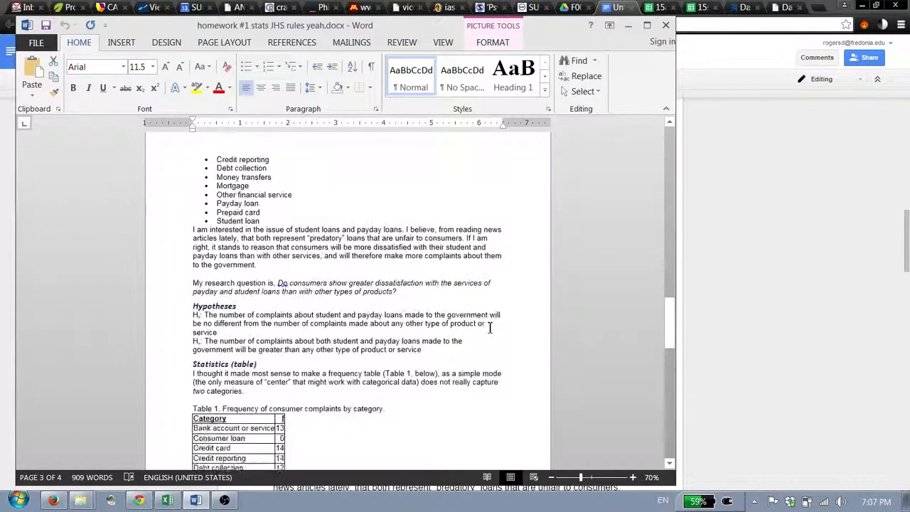
pyautogui.scroll(10, 489, 327)
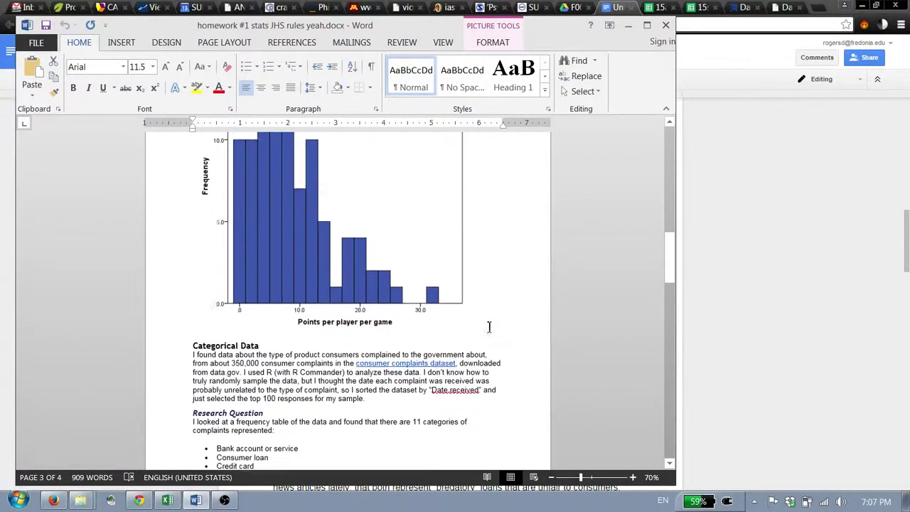
pyautogui.click(382, 269)
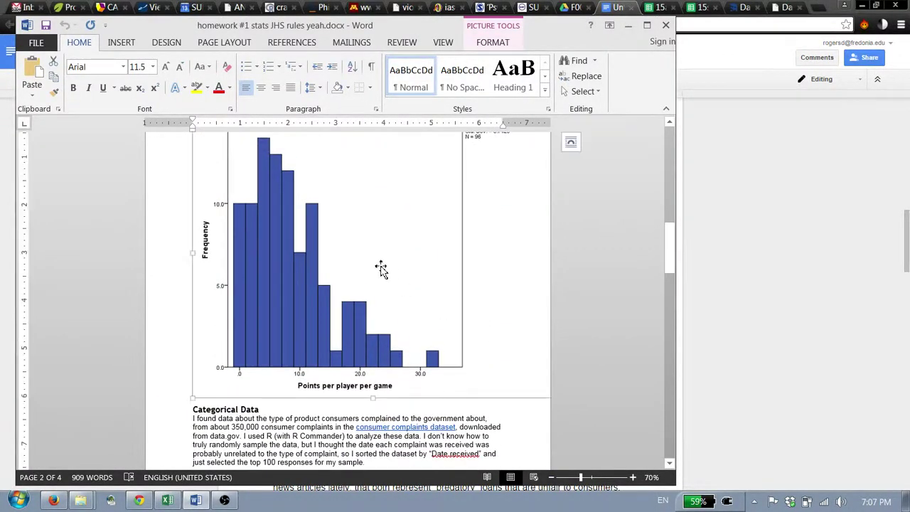
pyautogui.rightClick(381, 270)
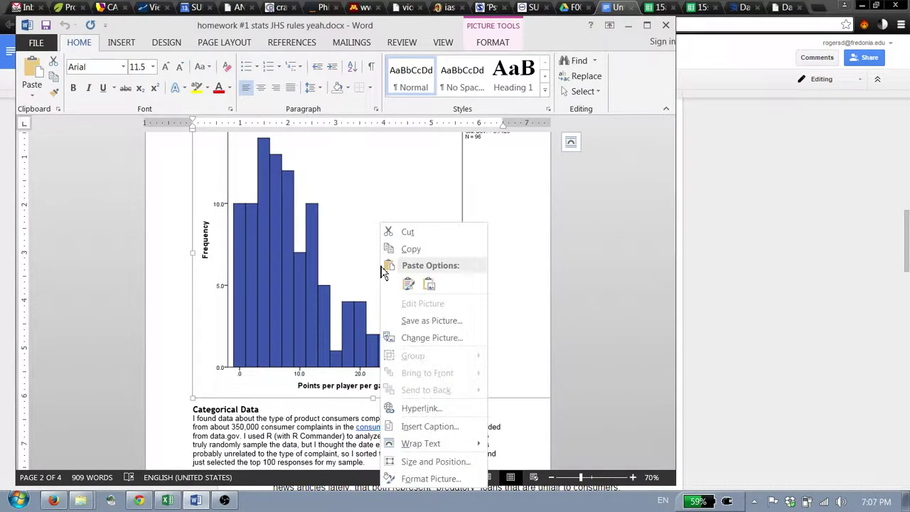
pyautogui.click(418, 253)
# Return to the Google Docs document in Chrome and paste the histogram on the empty line below the Figure 1 caption
pyautogui.hotkey('alt', 'Tab')
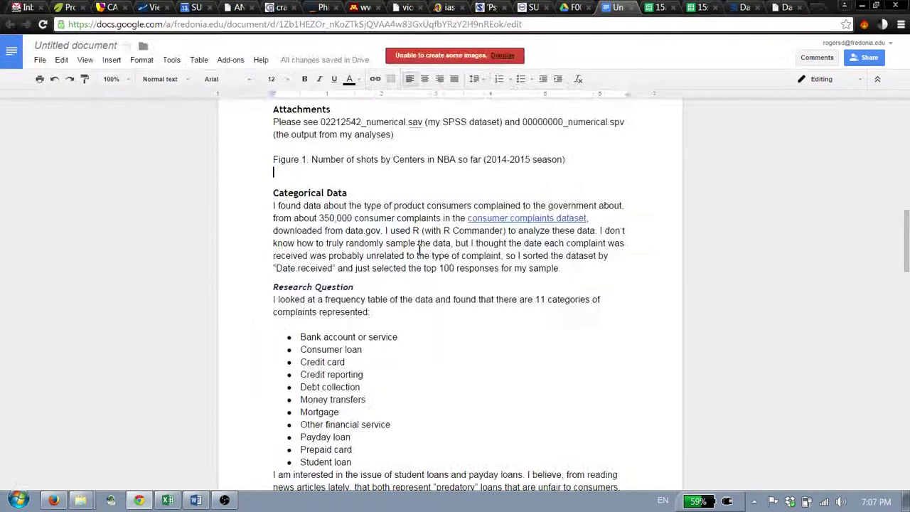
pyautogui.rightClick(307, 171)
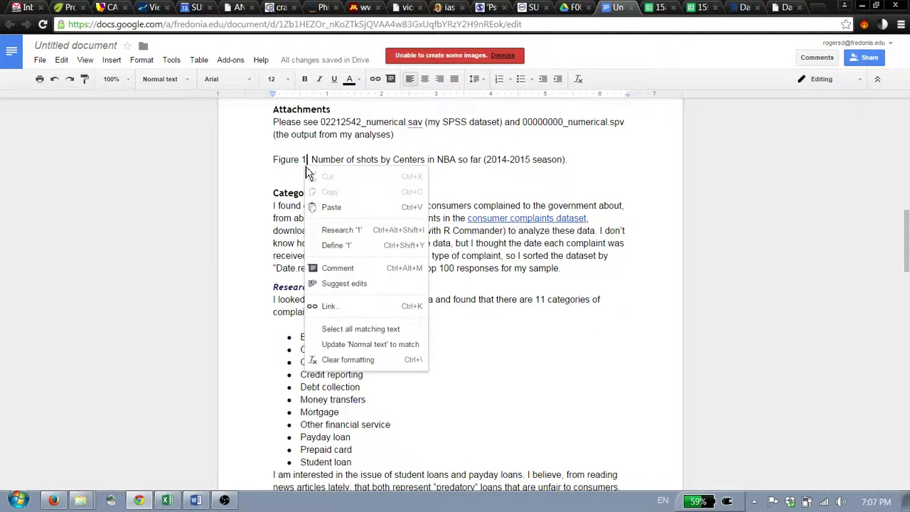
pyautogui.hotkey('ctrl', 'v')
pyautogui.click(296, 176)
pyautogui.rightClick(293, 175)
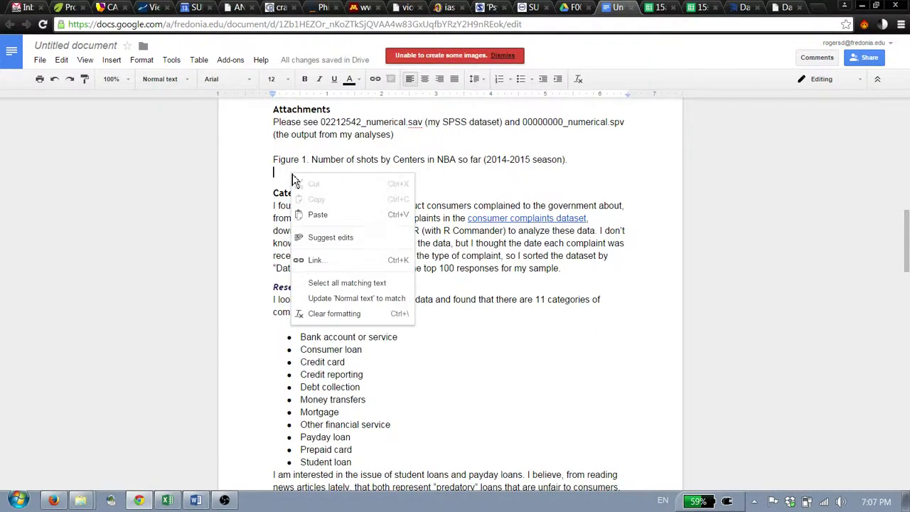
pyautogui.click(317, 215)
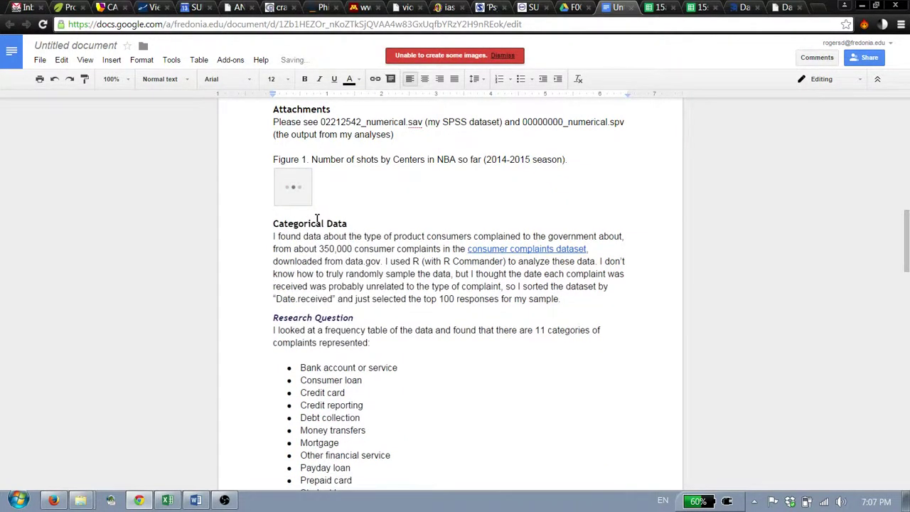
# Shrink the pasted histogram proportionally to about 5.3 inches wide, then deselect it
pyautogui.click(572, 434)
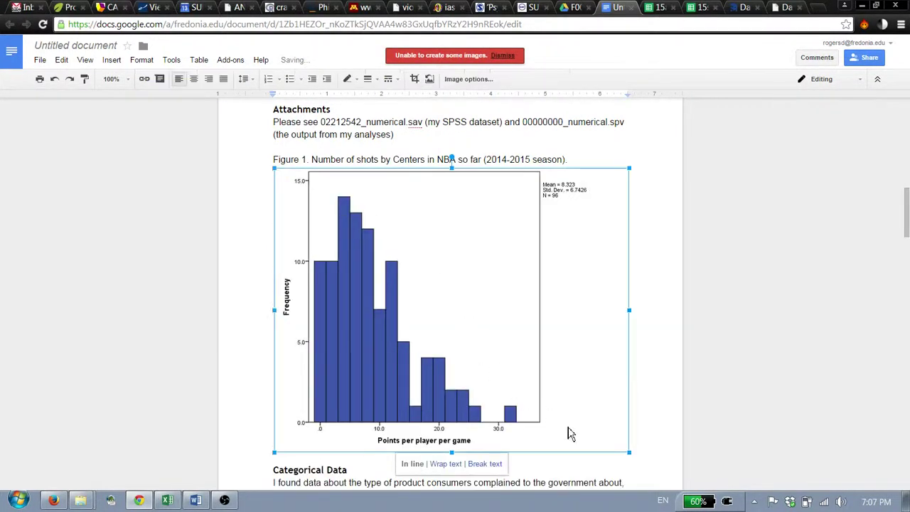
pyautogui.moveTo(629, 452); pyautogui.dragTo(565, 393)
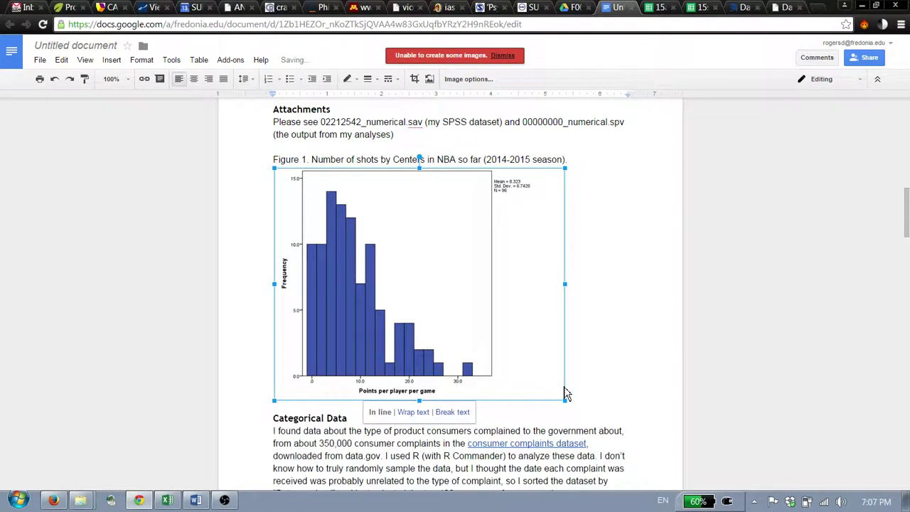
pyautogui.click(627, 247)
pyautogui.scroll(-3, 626, 246)
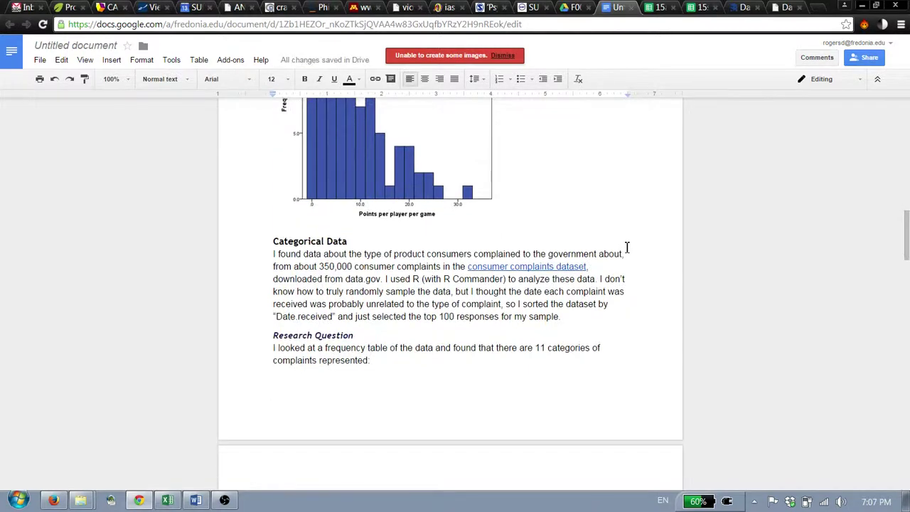
pyautogui.scroll(6, 627, 247)
pyautogui.scroll(8, 627, 246)
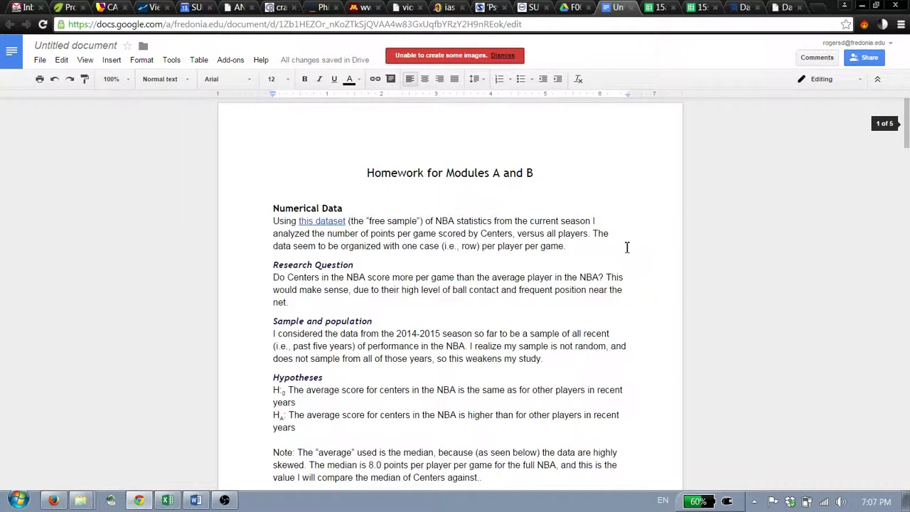
# Switch to the Drive homework folder and rename the untitled document as the student's F-number followed by "-moduleAB-homework"
pyautogui.click(631, 8)
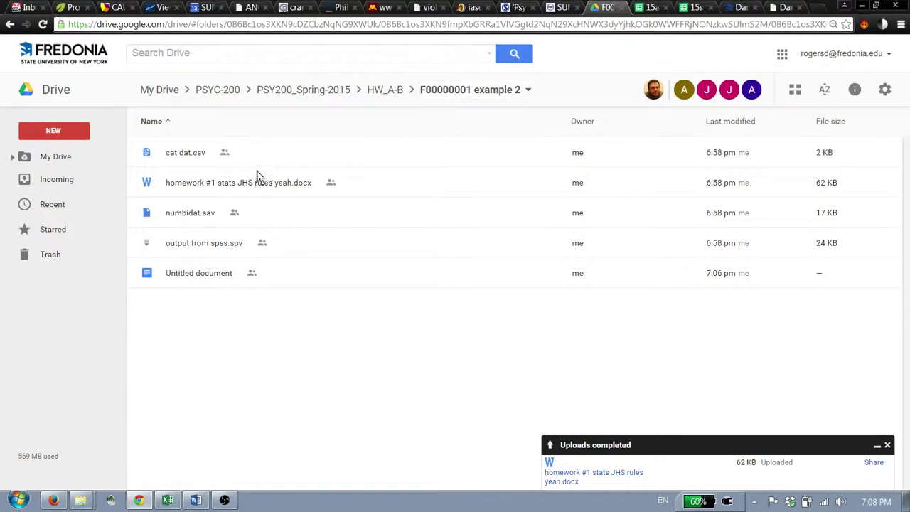
pyautogui.click(179, 283)
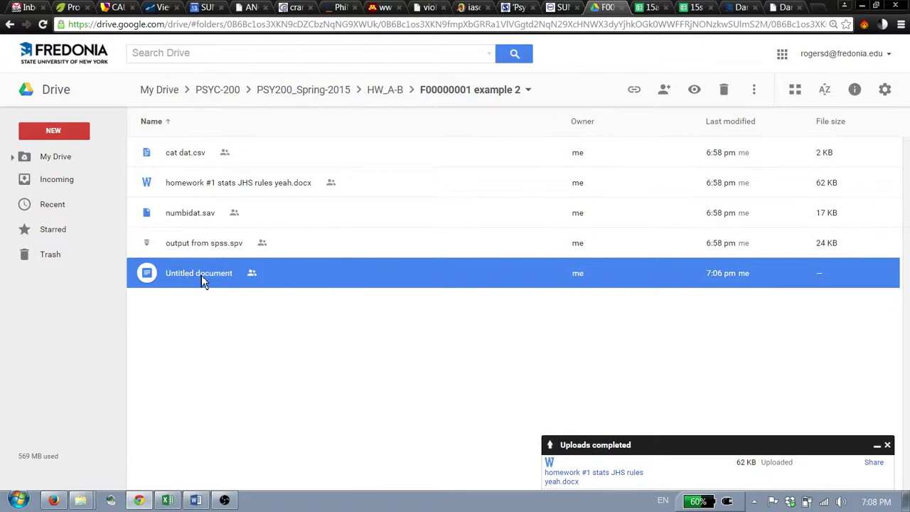
pyautogui.rightClick(207, 281)
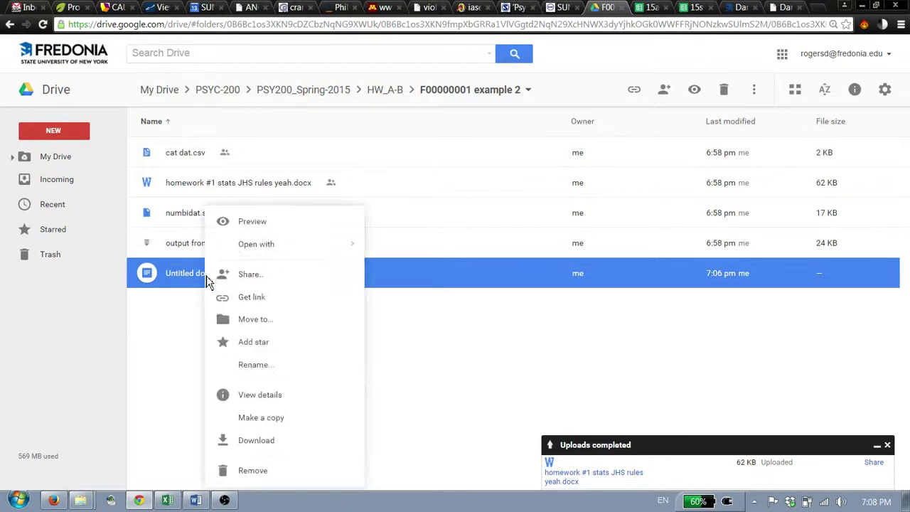
pyautogui.click(255, 365)
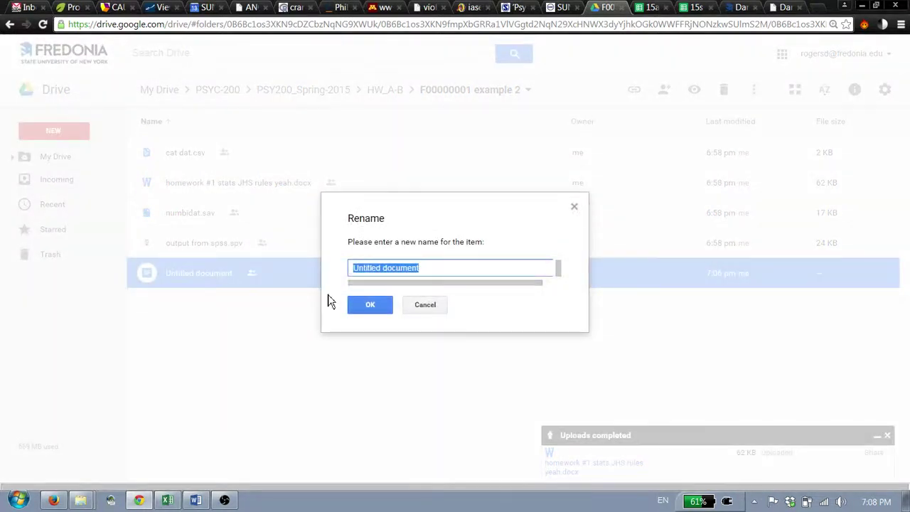
pyautogui.write('F')
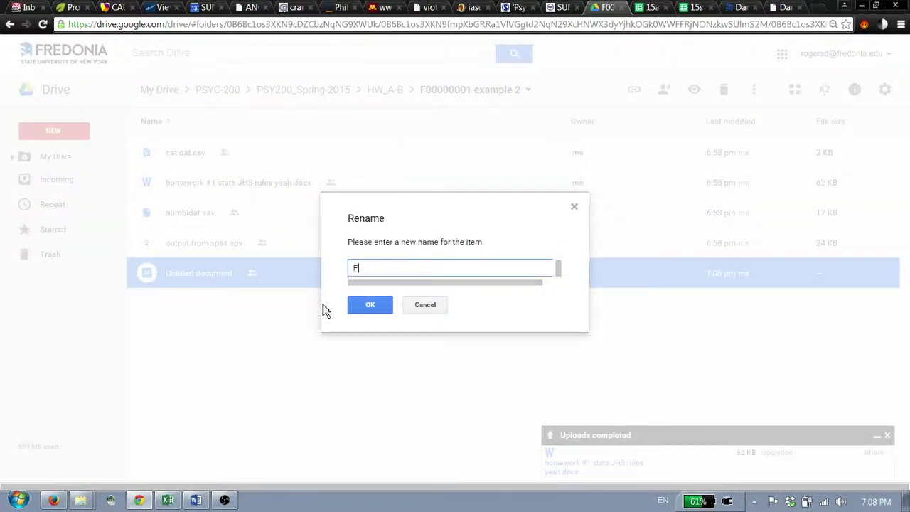
pyautogui.write('0000001-')
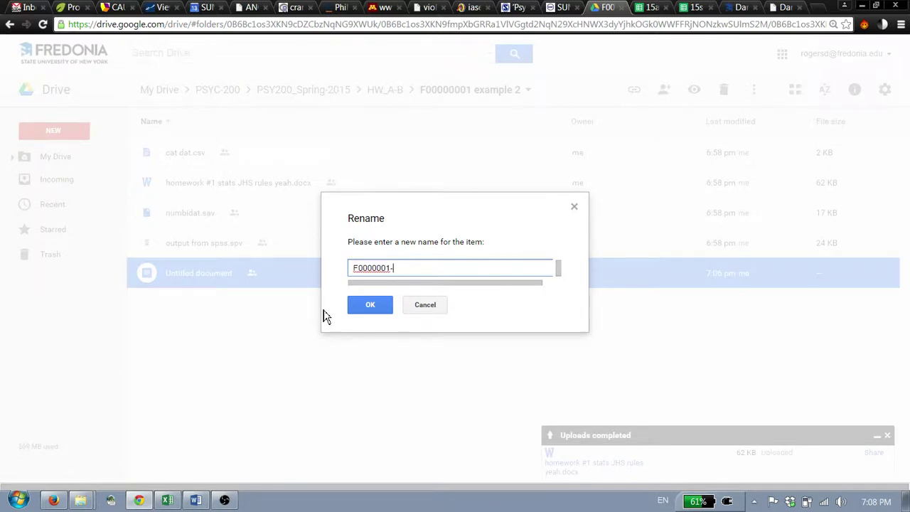
pyautogui.write('moduleAB-homework')
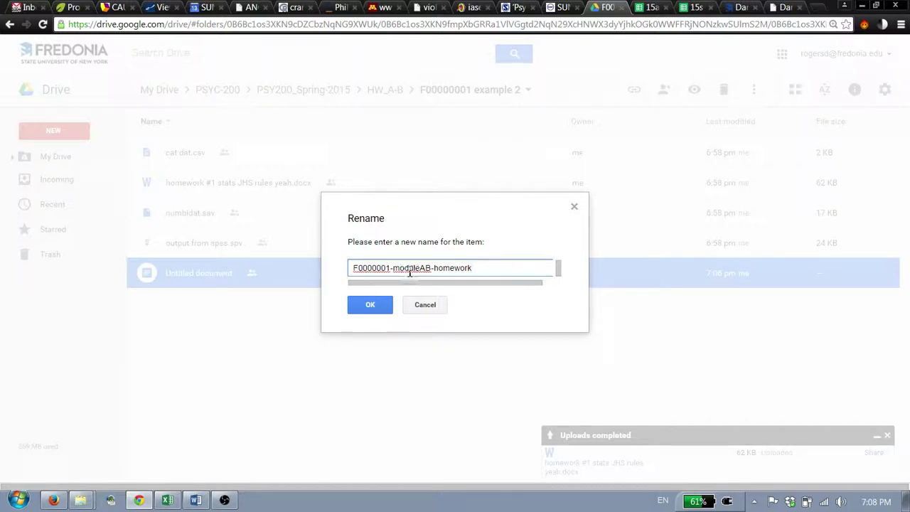
pyautogui.click(379, 312)
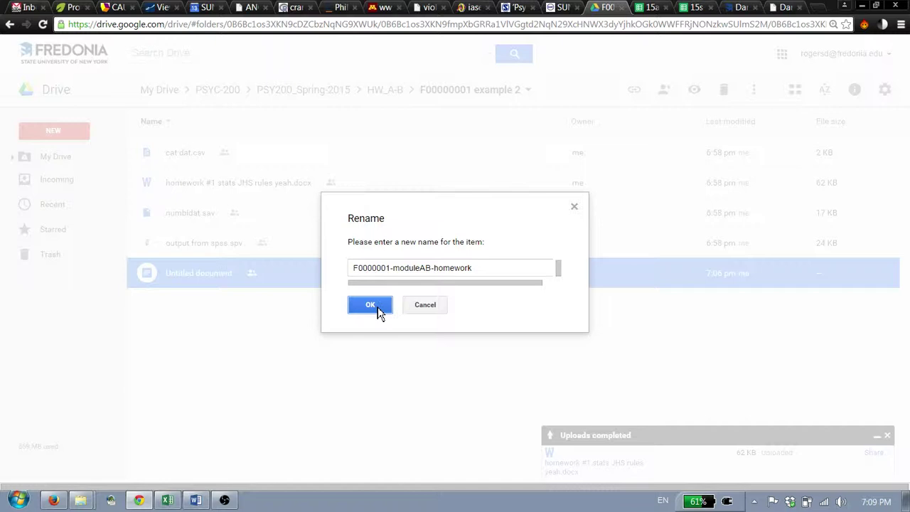
pyautogui.click(370, 306)
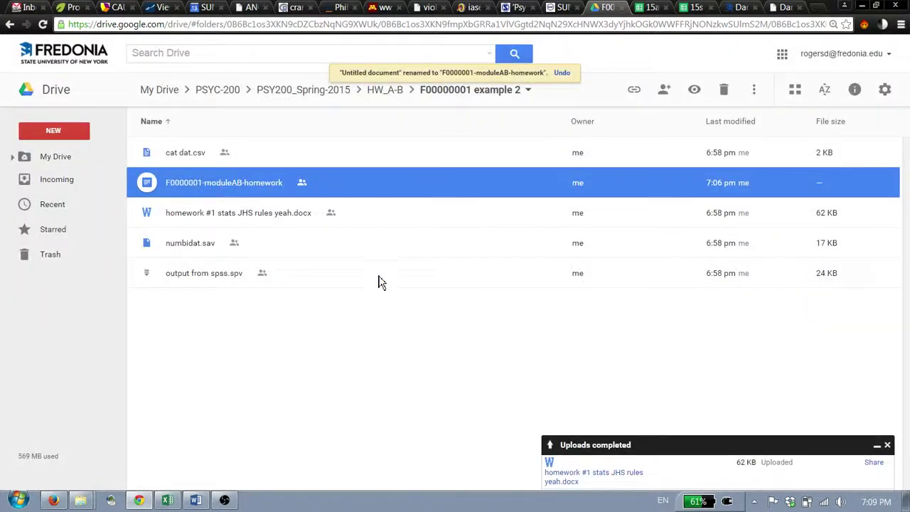
# Remove the file "homework #1 stats JHS rules yeah.docx" from the Drive homework folder
pyautogui.click(226, 215)
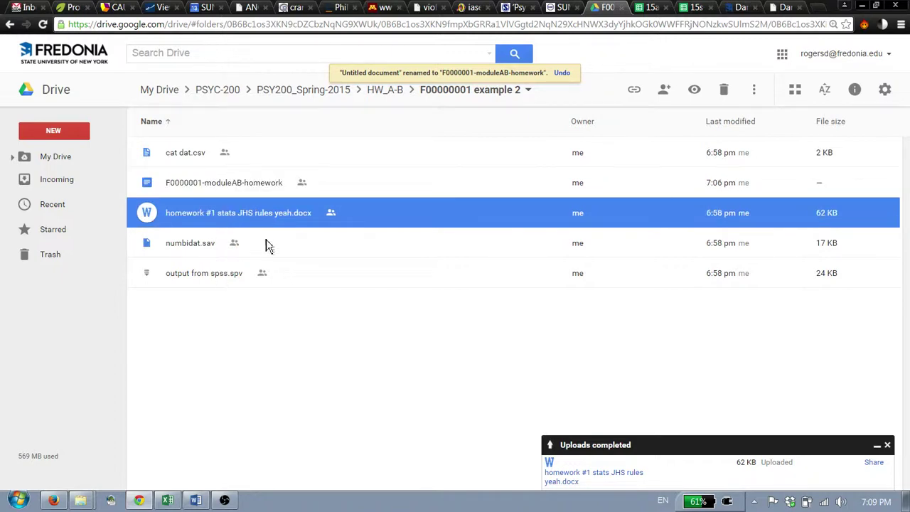
pyautogui.rightClick(357, 219)
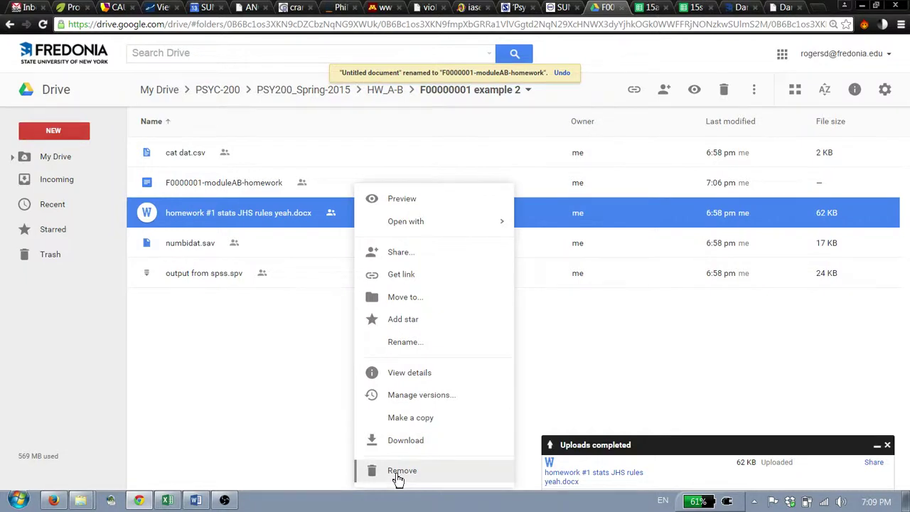
pyautogui.click(399, 472)
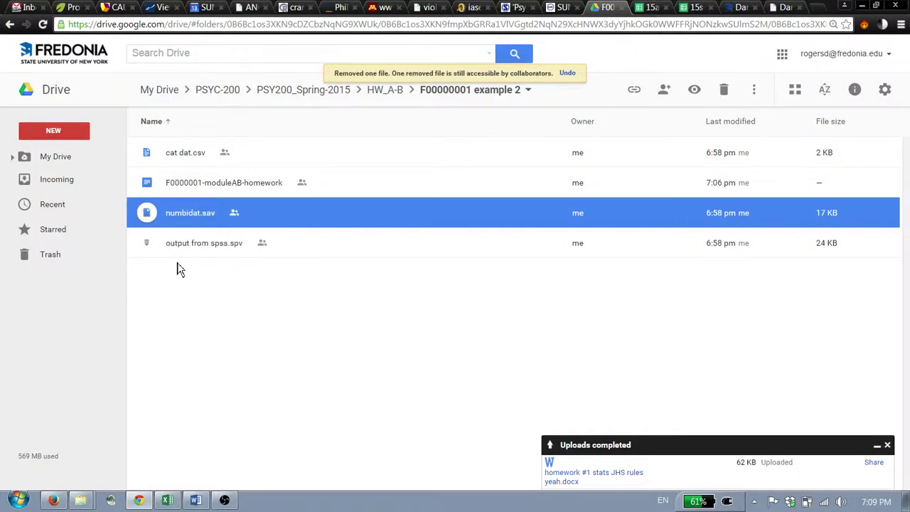
# Rename "cat dat.csv" as the student's F-number plus "-moduleAB-homework_cat-data.csv", copying the part before "_cat-data" for reuse
pyautogui.click(202, 156)
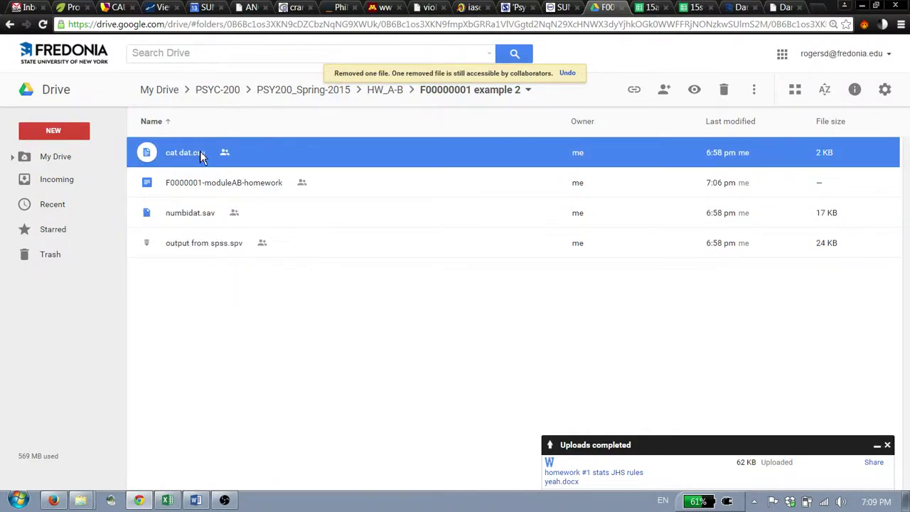
pyautogui.rightClick(202, 155)
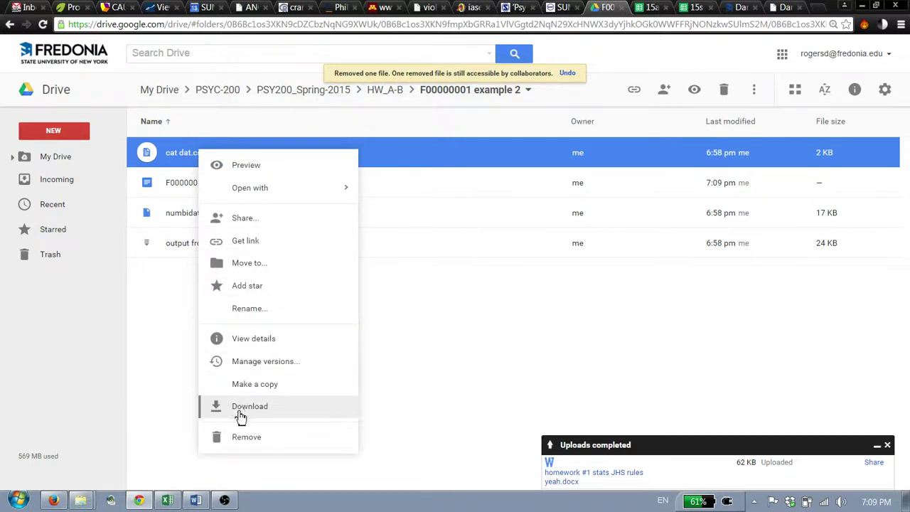
pyautogui.click(255, 310)
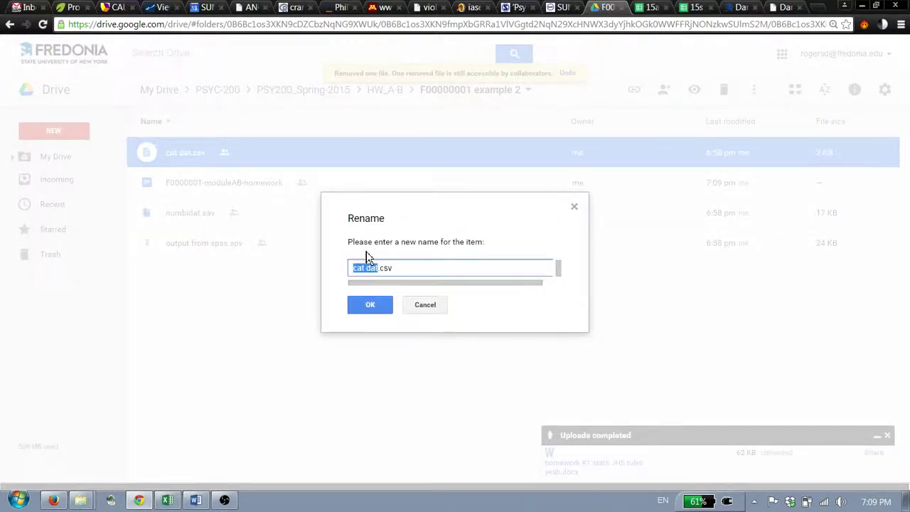
pyautogui.write('F00000001-moduleAB-homework')
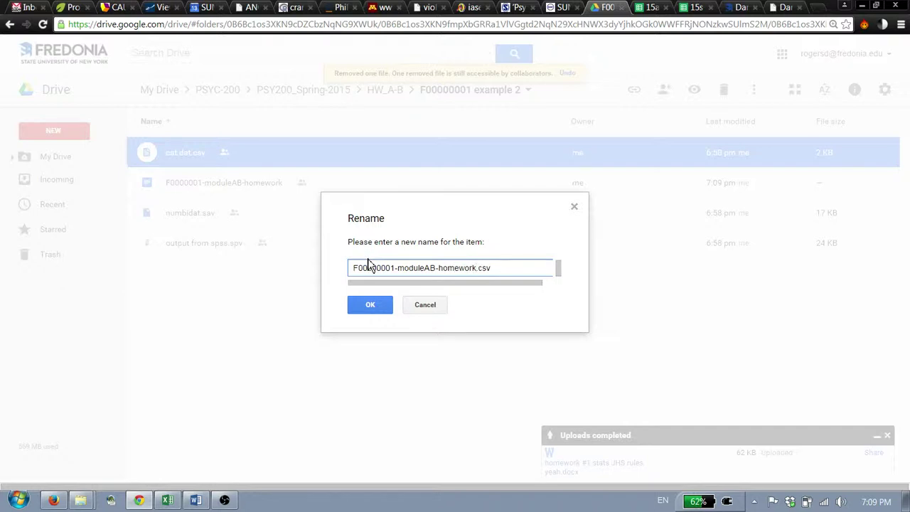
pyautogui.hotkey('shift', 'Home')
pyautogui.hotkey('ctrl', 'c')
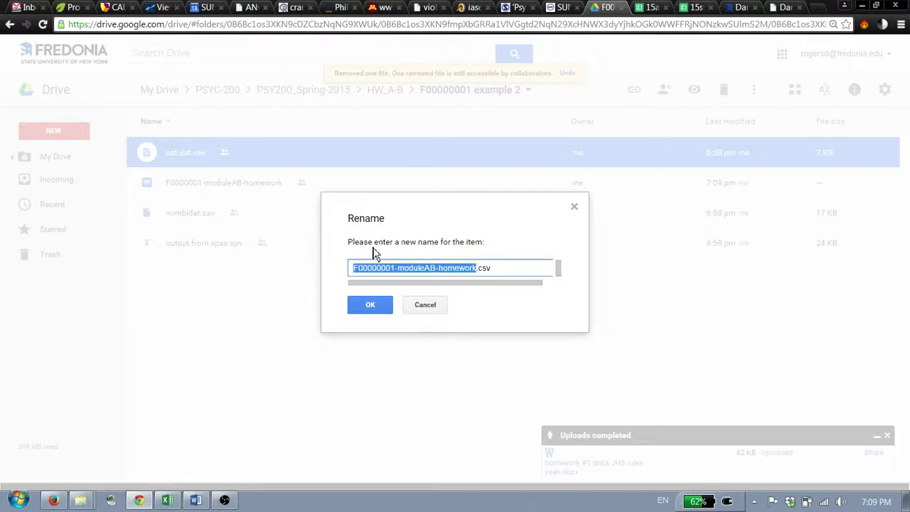
pyautogui.press('Right')
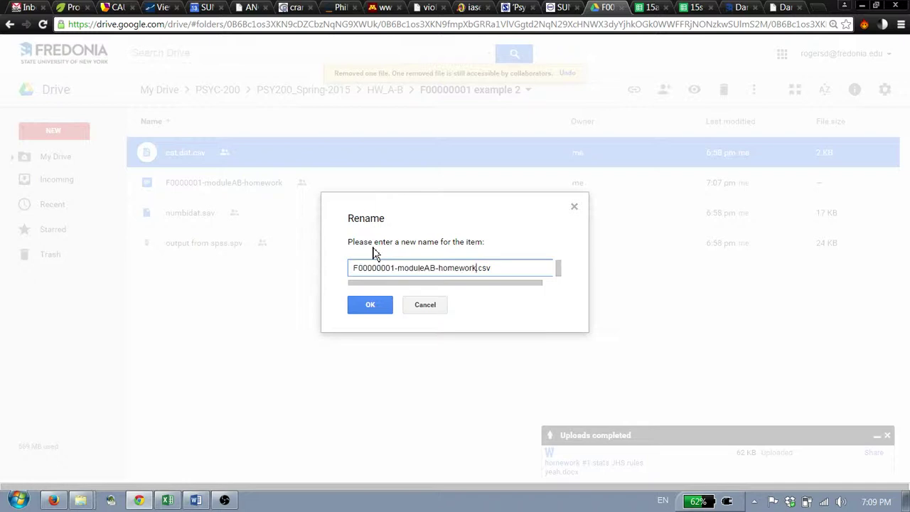
pyautogui.write('_cat-data')
pyautogui.press('Return')
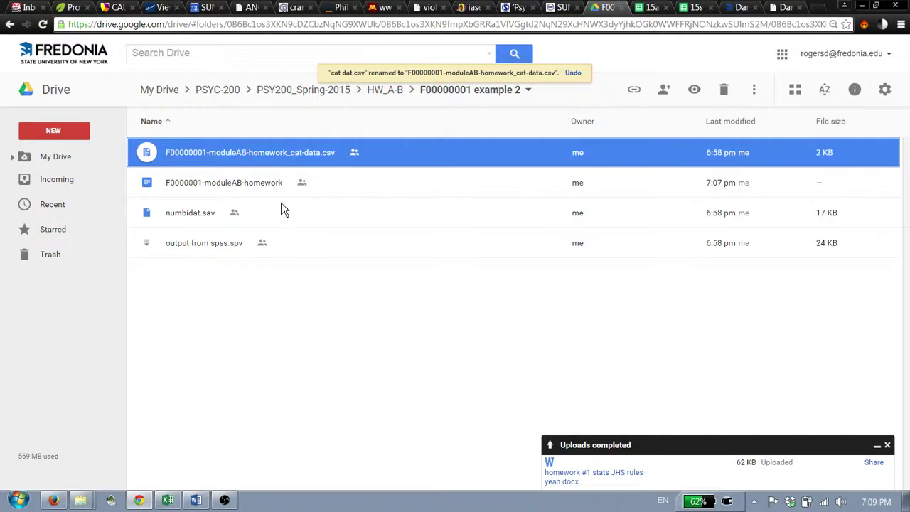
# Rename "numbidat.sav" as the copied base name with the student's F-number, followed by "_num-data", keeping the .sav extension
pyautogui.click(206, 220)
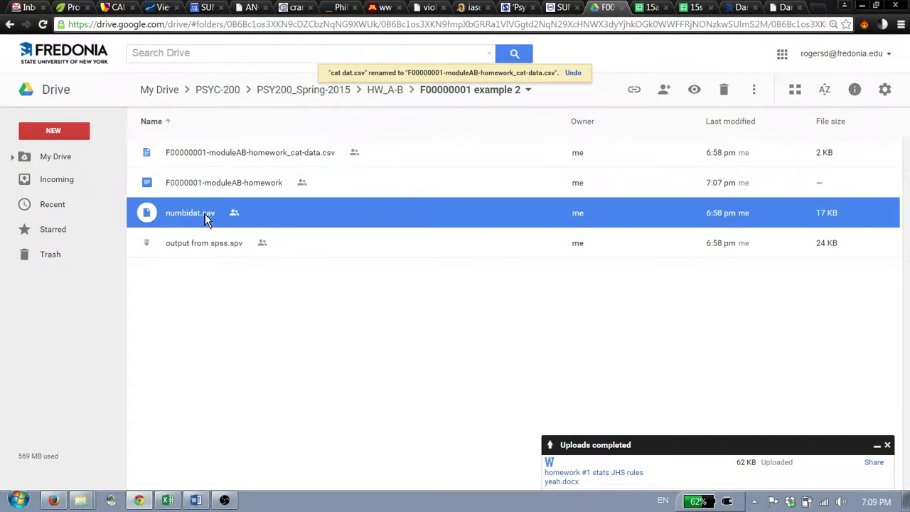
pyautogui.rightClick(207, 220)
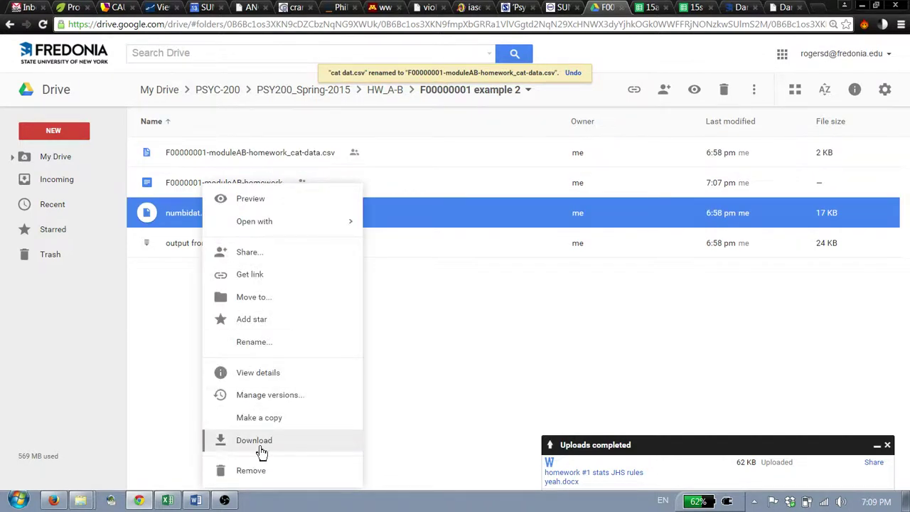
pyautogui.click(247, 344)
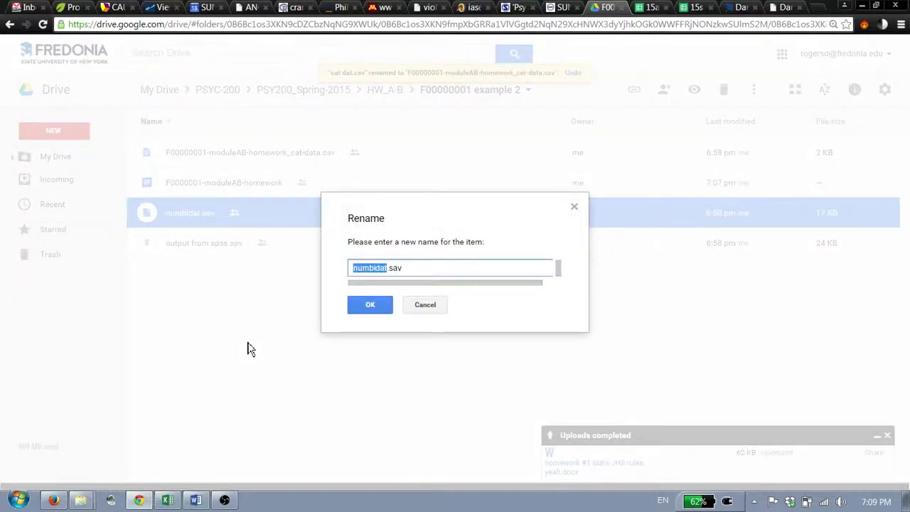
pyautogui.hotkey('ctrl', 'v')
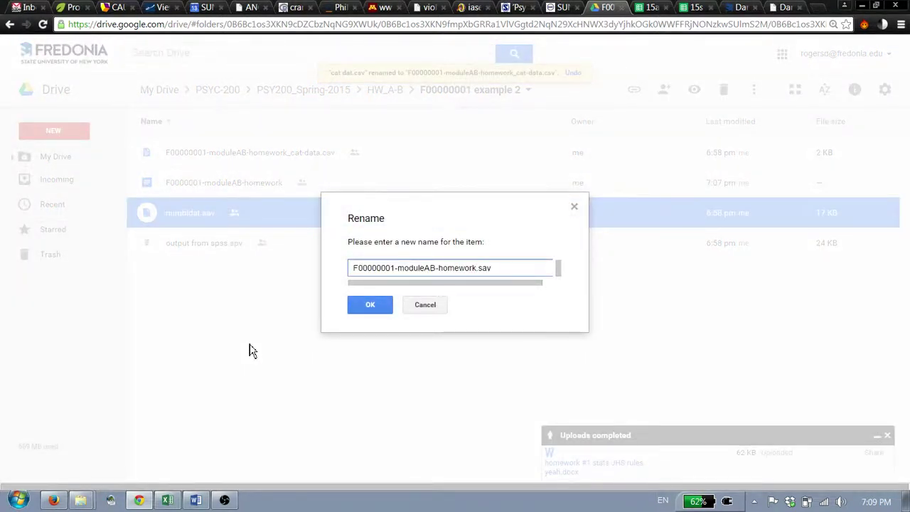
pyautogui.write('_num-data')
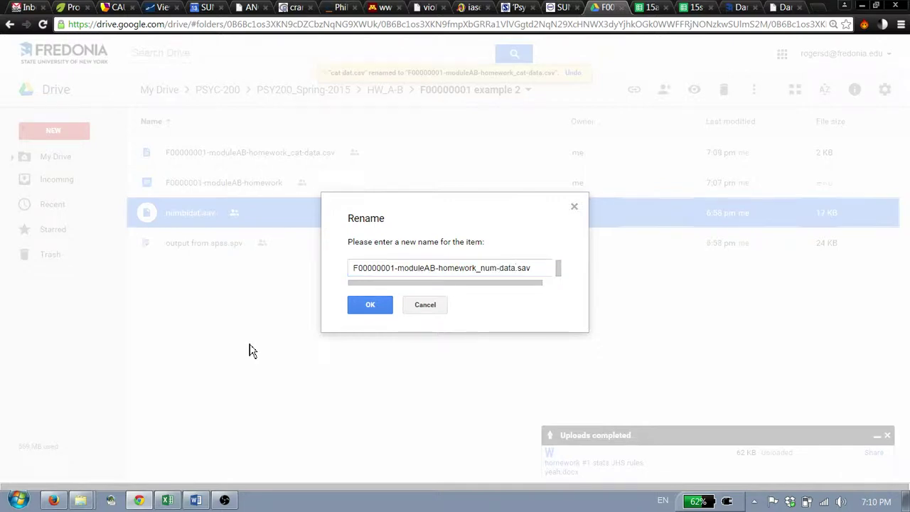
pyautogui.press('Return')
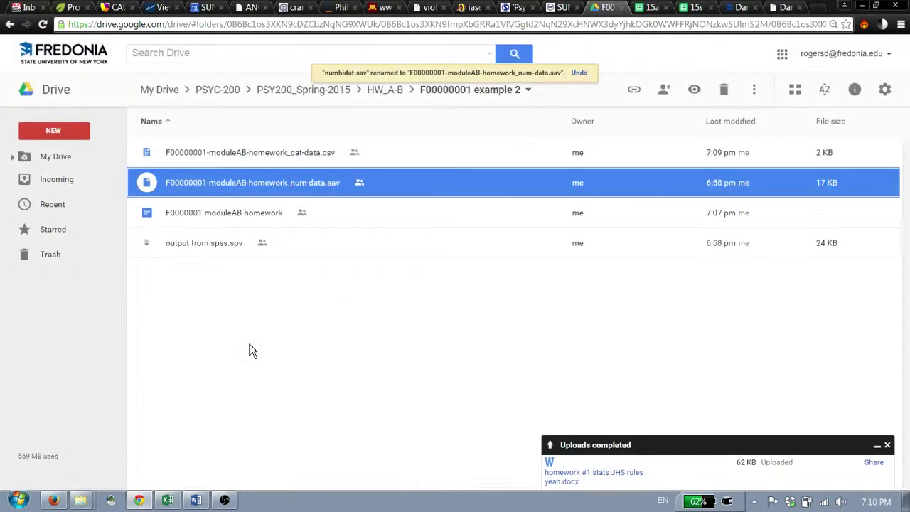
# Rename "output from spss.spv" as the copied base name followed by "_num-output", keeping the .spv extension, and deselect the file
pyautogui.click(218, 243)
pyautogui.rightClick(218, 244)
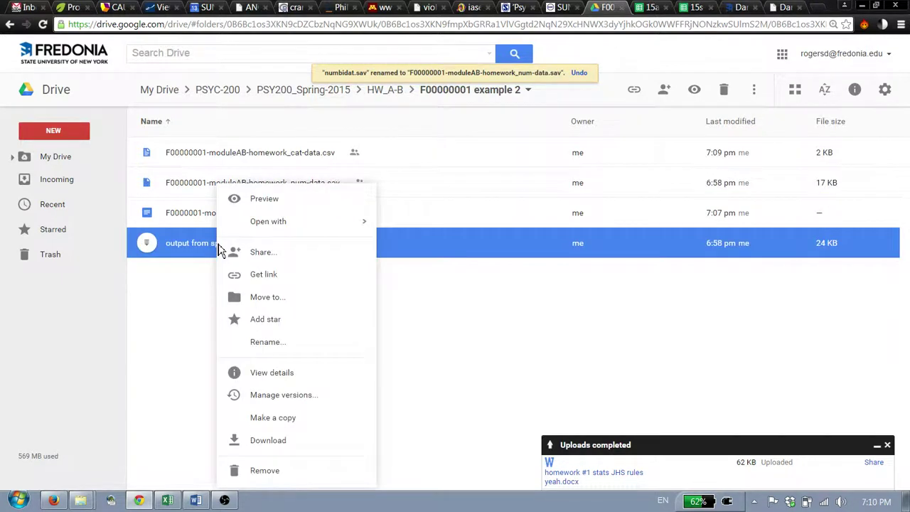
pyautogui.click(267, 342)
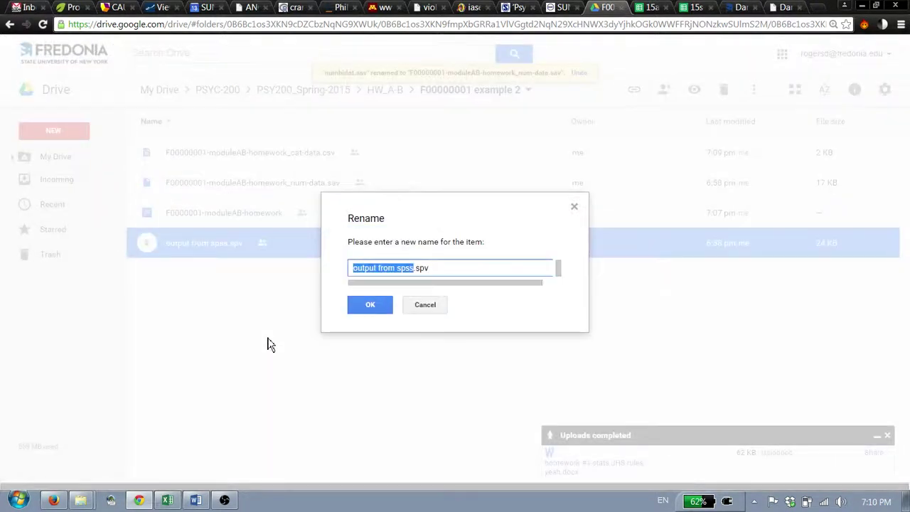
pyautogui.hotkey('ctrl', 'v')
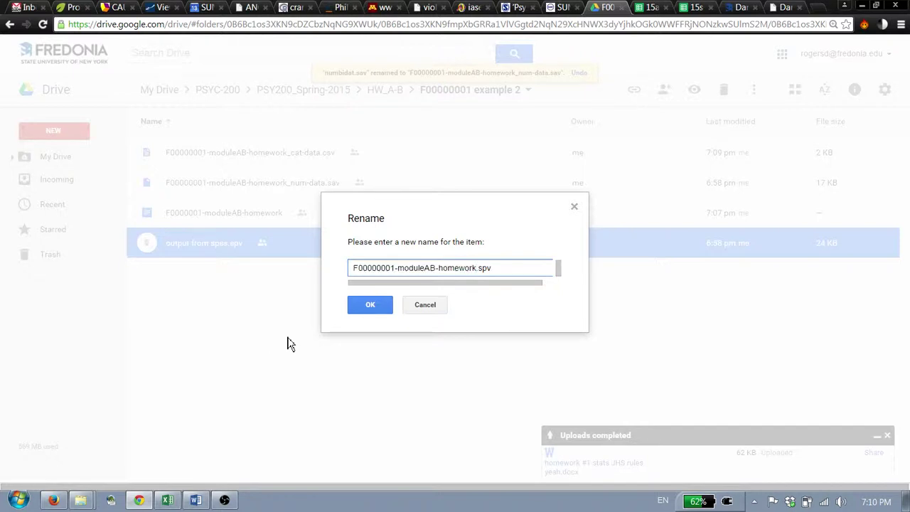
pyautogui.write('_num-output')
pyautogui.press('Return')
pyautogui.click(234, 294)
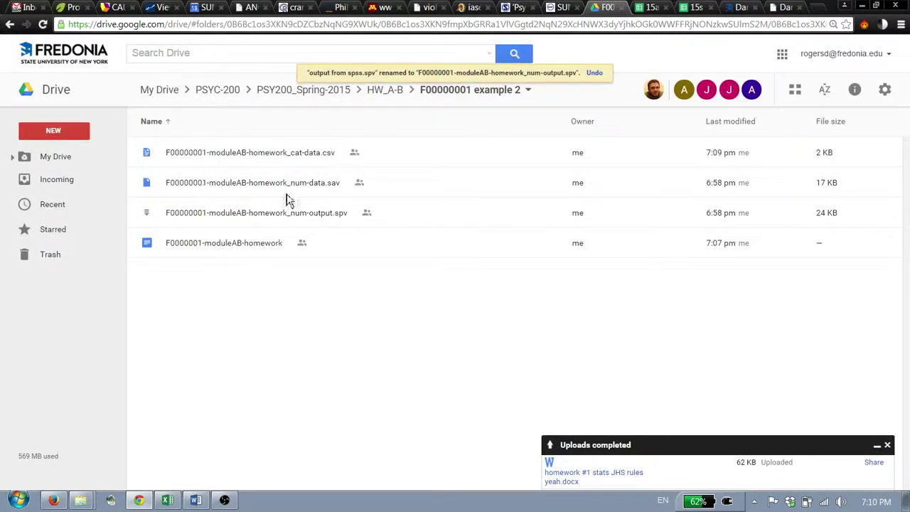
pyautogui.click(388, 185)
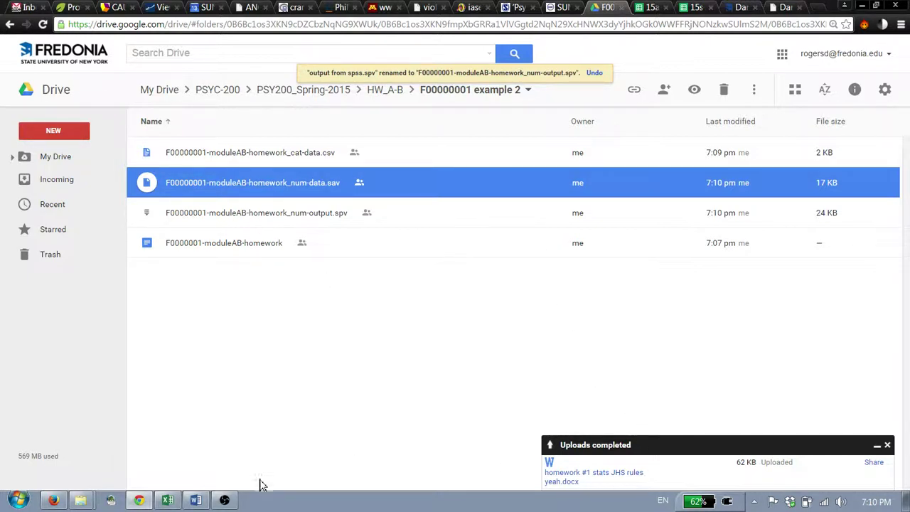
pyautogui.click(224, 500)
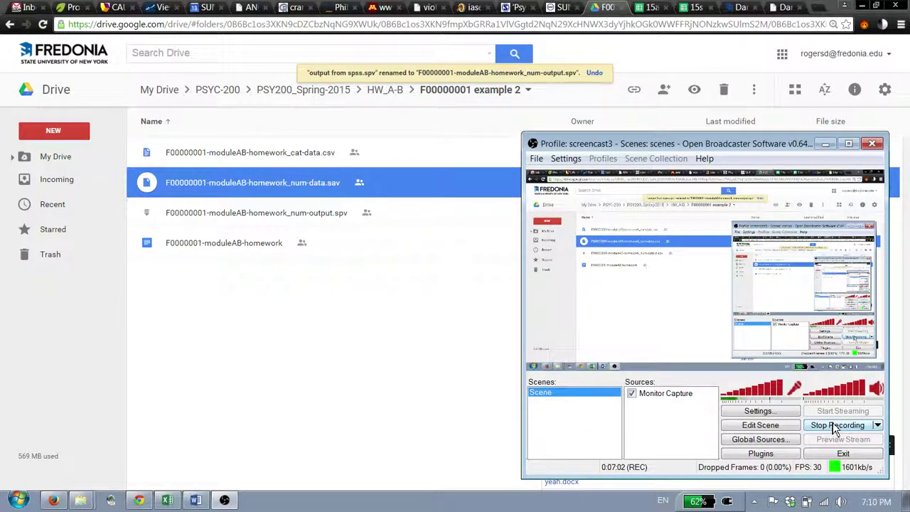